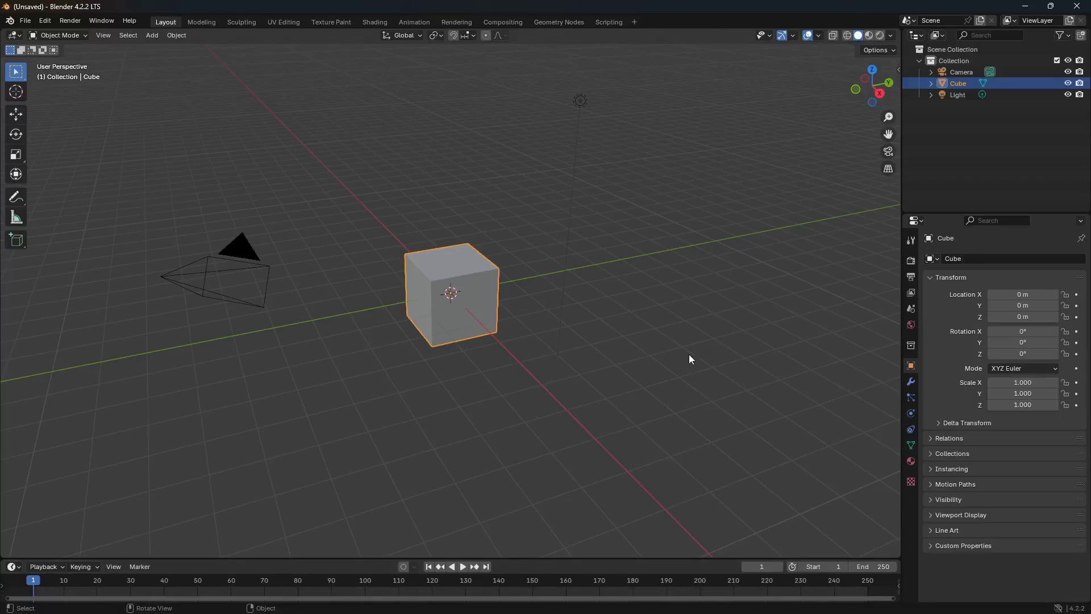
# - Select and delete the default cube, camera and light to empty the scene
pyautogui.press('a')
pyautogui.press('x')
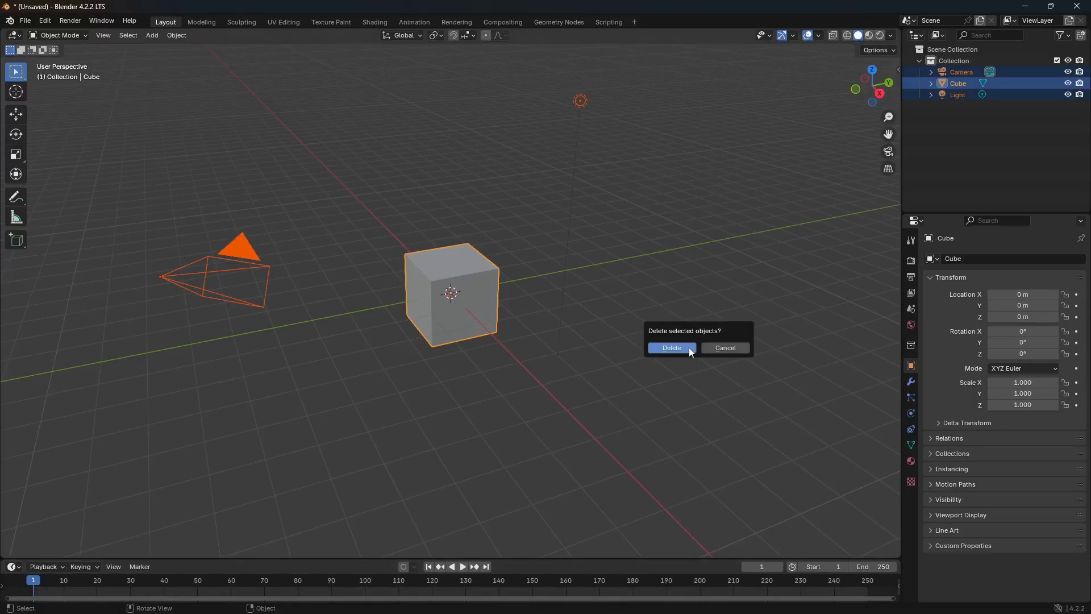
pyautogui.click(672, 348)
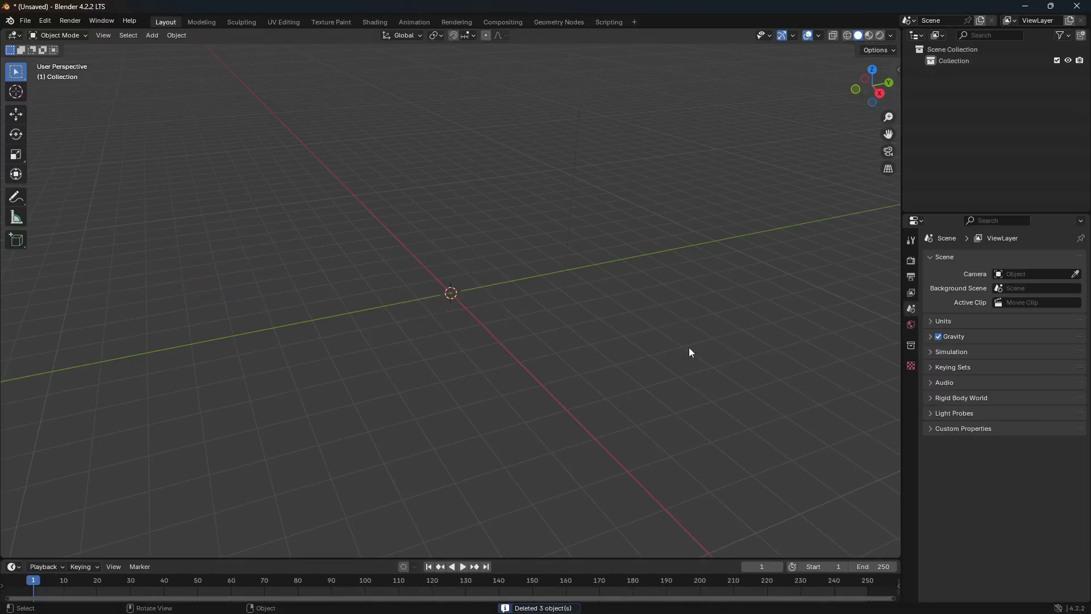
# - In top view, add a plane at the origin and scale it up by 5
pyautogui.press('KP_7')
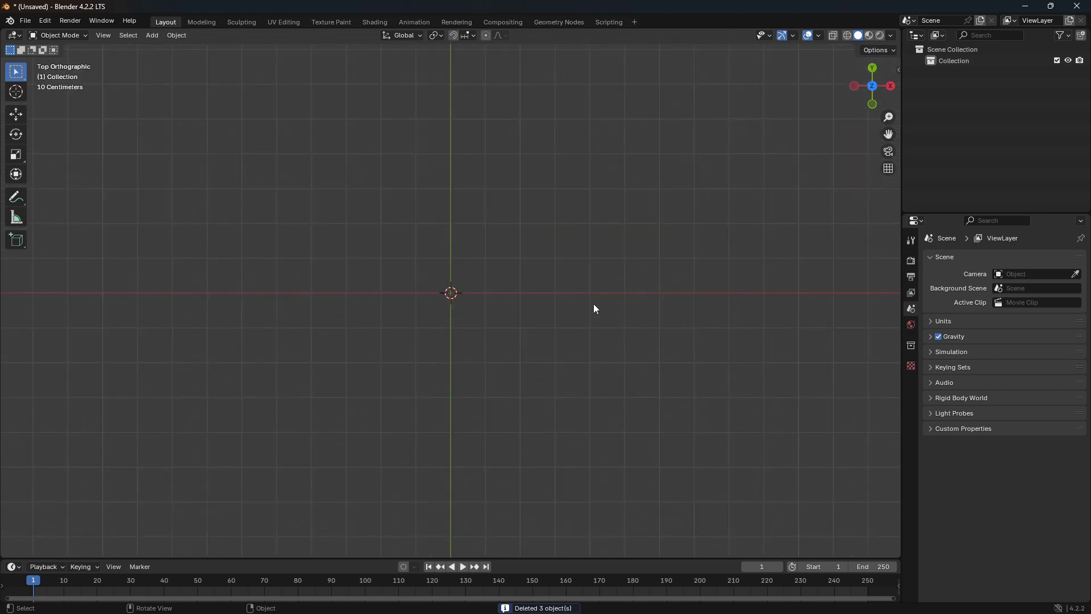
pyautogui.hotkey('shift', 'a')
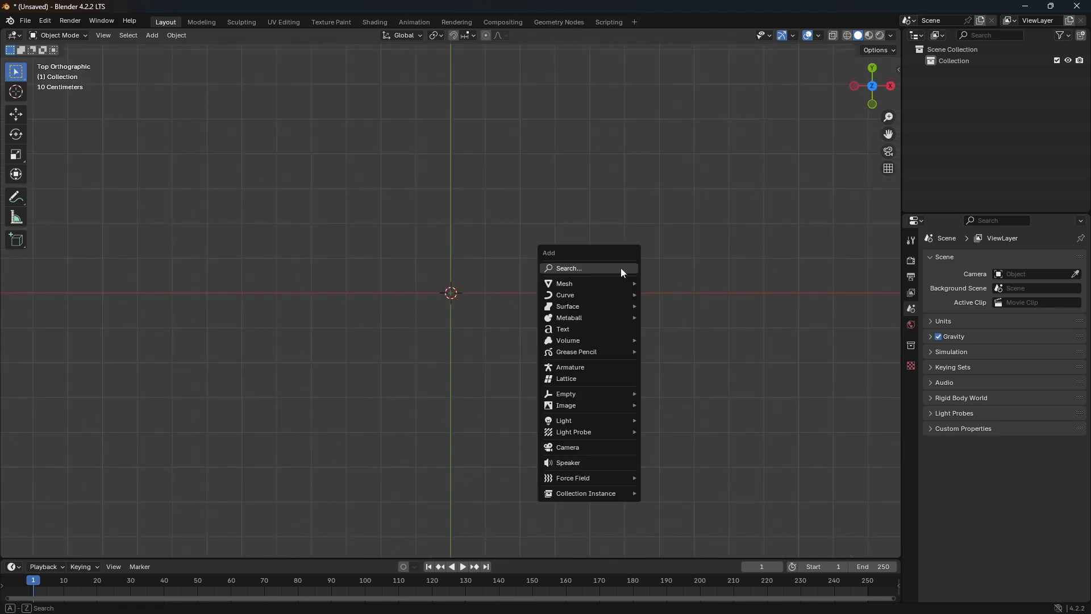
pyautogui.moveTo(591, 284)
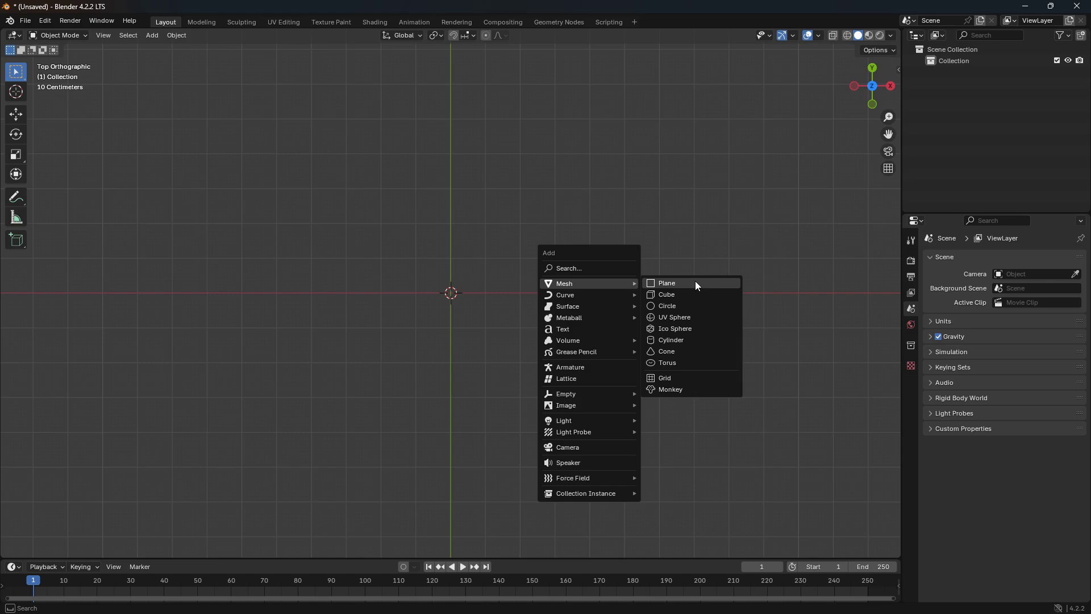
pyautogui.click(694, 281)
pyautogui.press('s')
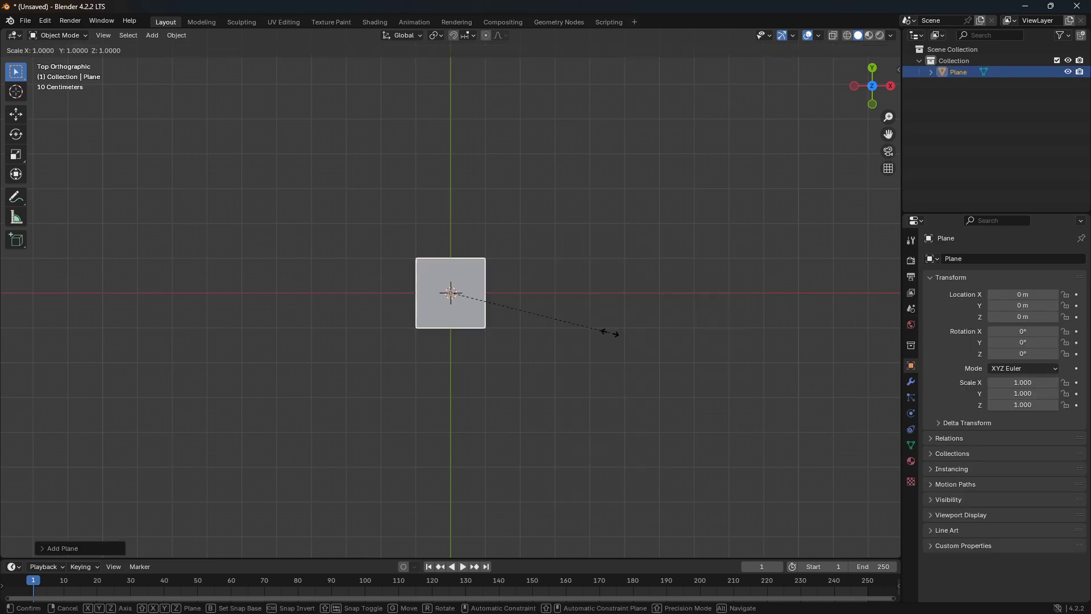
pyautogui.press('5')
pyautogui.press('Return')
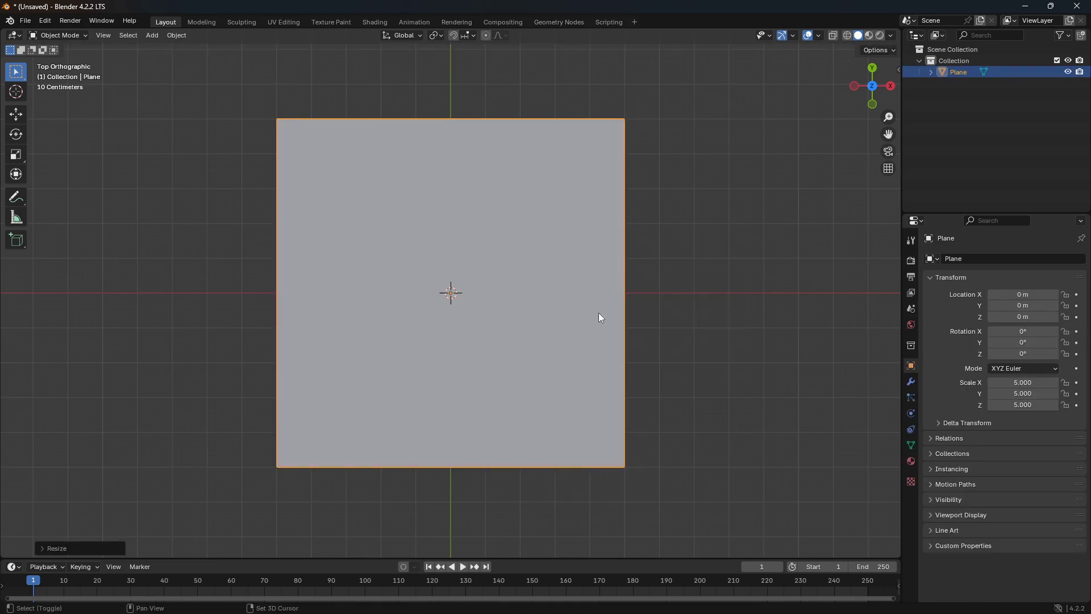
pyautogui.keyDown('shift'); pyautogui.moveTo(599, 313); pyautogui.dragTo(606, 339, button='middle'); pyautogui.keyUp('shift')
pyautogui.scroll(1, 606, 340)
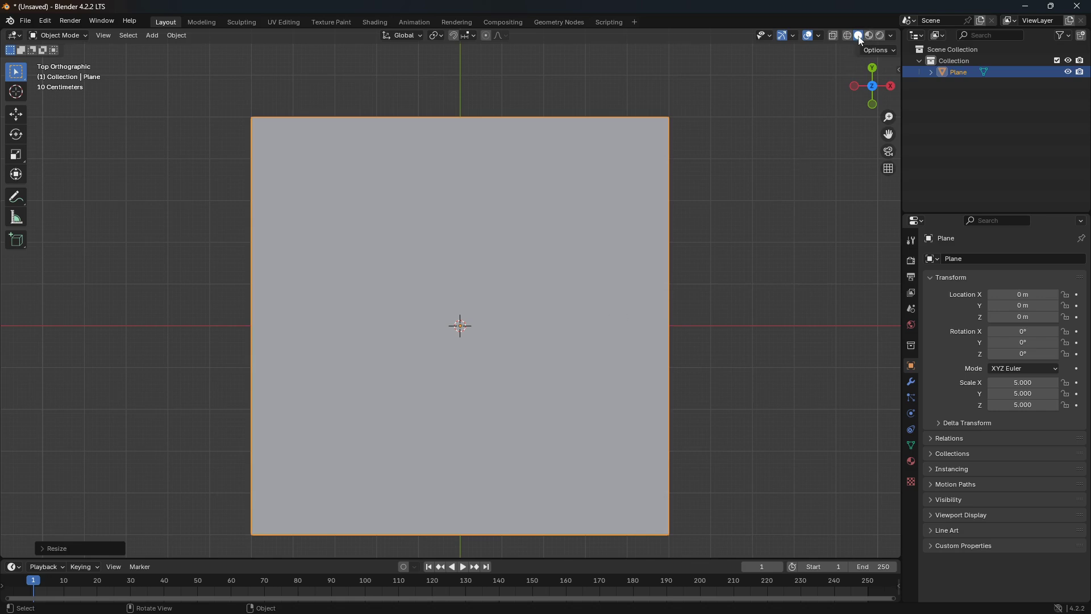
# - Switch the viewport to Rendered shading with the plane framed in view
pyautogui.click(882, 36)
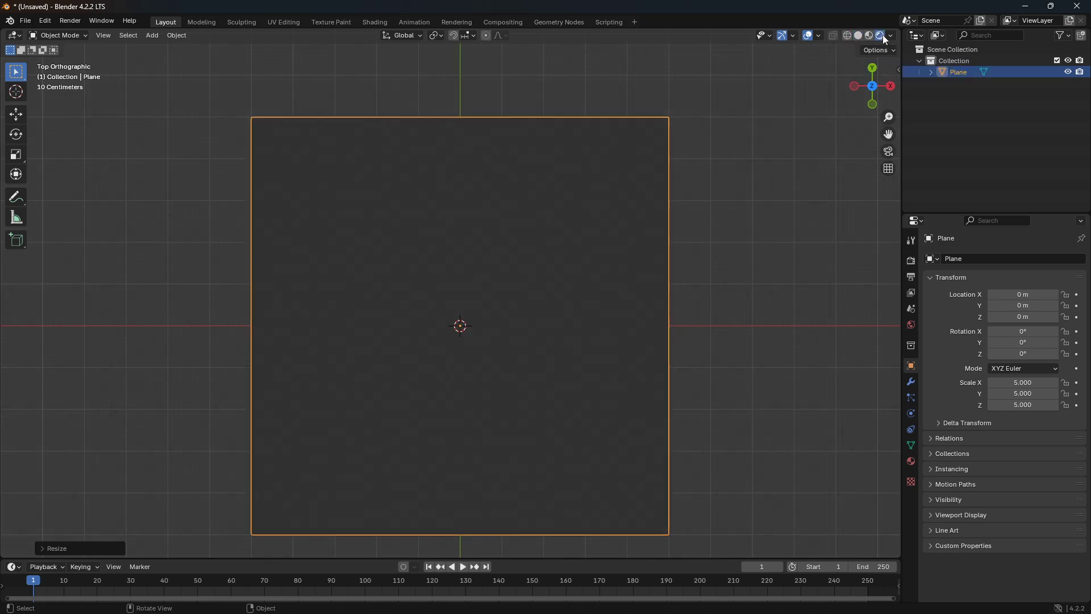
pyautogui.scroll(-2, 643, 421)
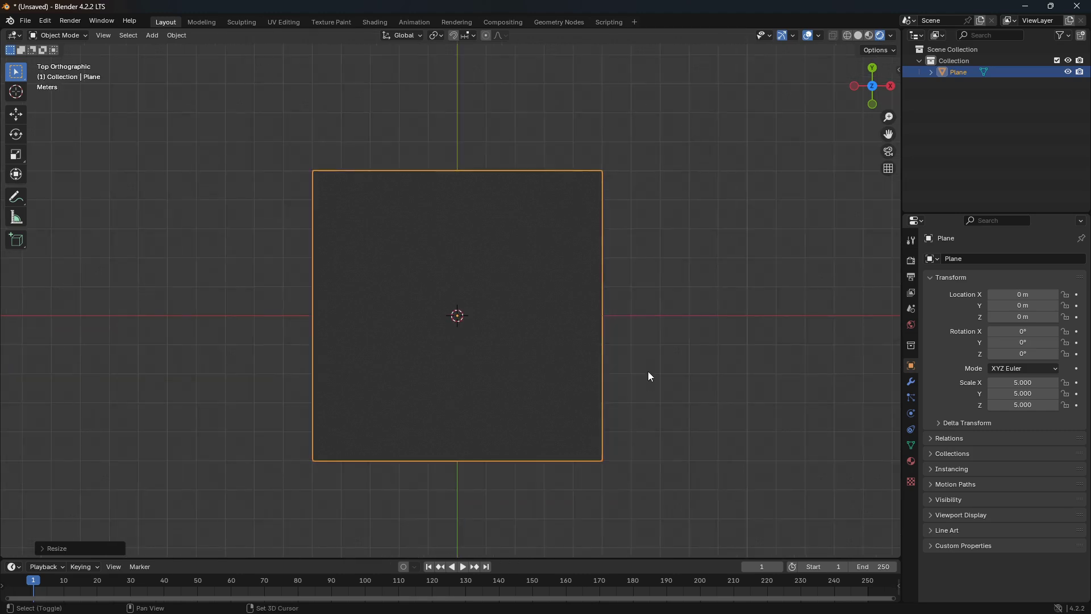
pyautogui.keyDown('shift'); pyautogui.moveTo(648, 370); pyautogui.dragTo(649, 341, button='middle'); pyautogui.keyUp('shift')
pyautogui.scroll(2, 592, 542)
# - Enlarge the lower area and turn it into a Shader Editor
pyautogui.moveTo(587, 560); pyautogui.dragTo(606, 377)
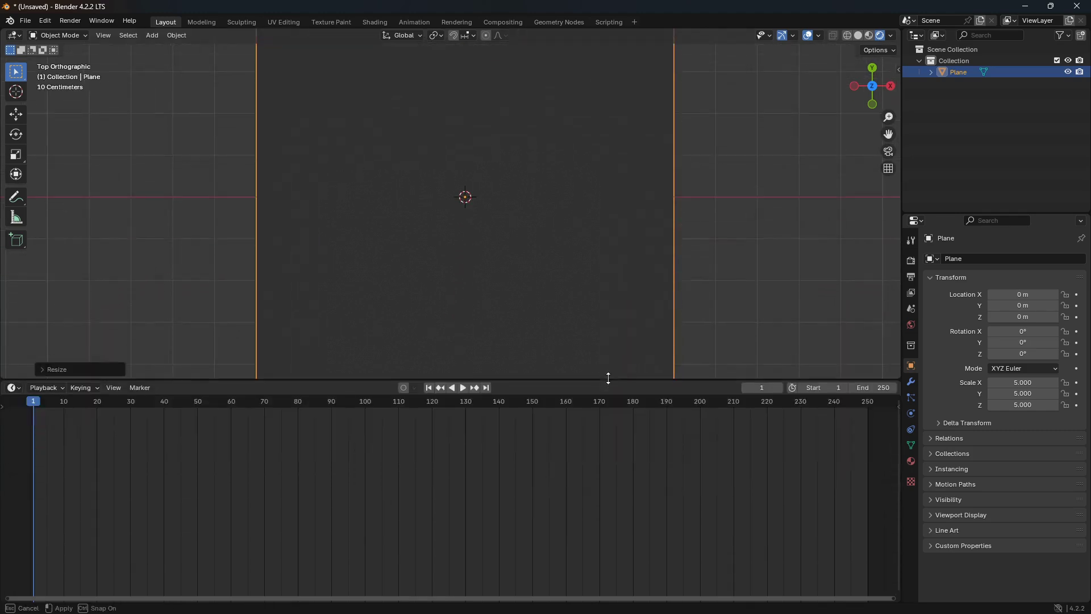
pyautogui.click(14, 386)
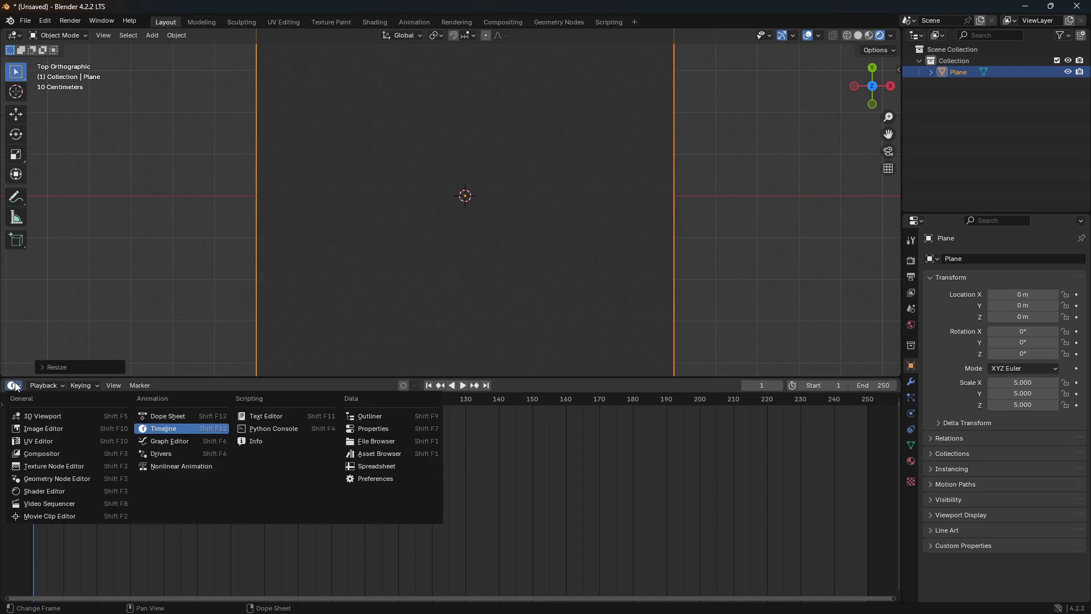
pyautogui.click(70, 491)
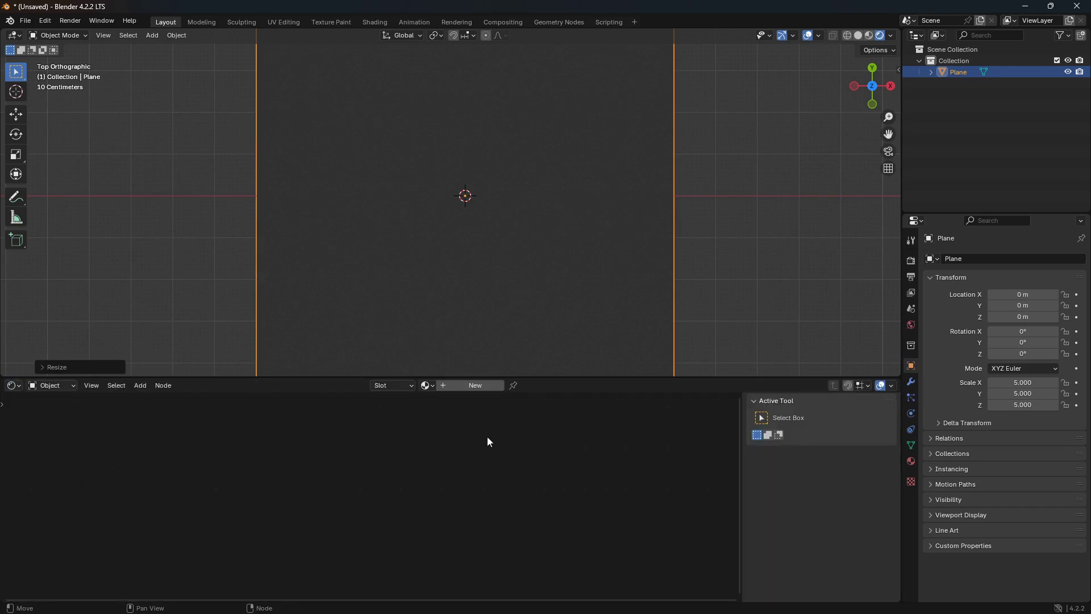
# - Create a new material, Material.001, and frame its Principled BSDF and Material Output nodes
pyautogui.click(482, 387)
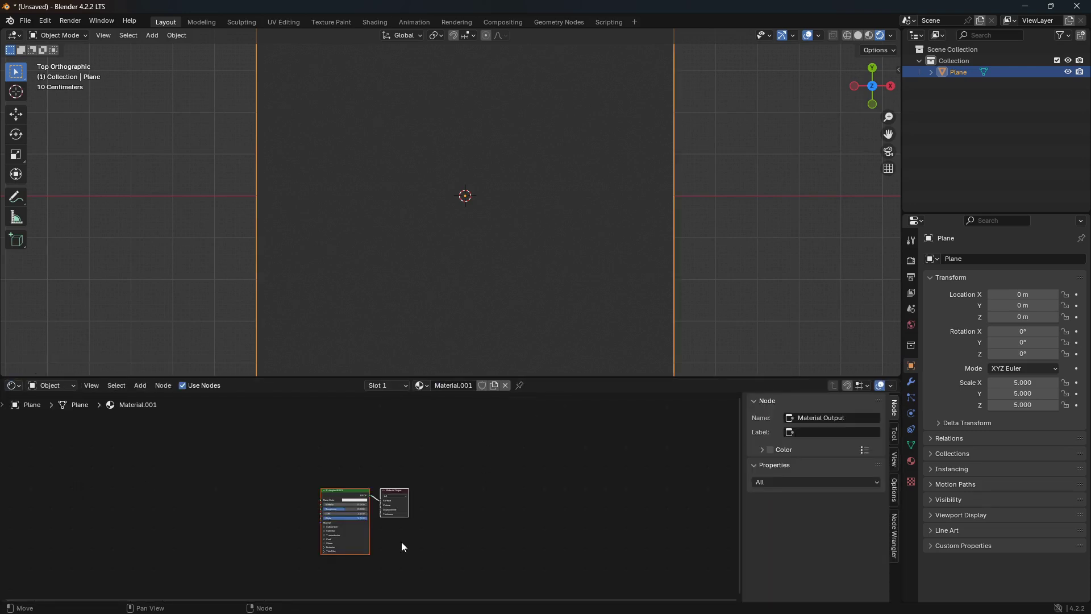
pyautogui.moveTo(401, 541); pyautogui.dragTo(507, 527, button='middle')
pyautogui.scroll(3, 519, 517)
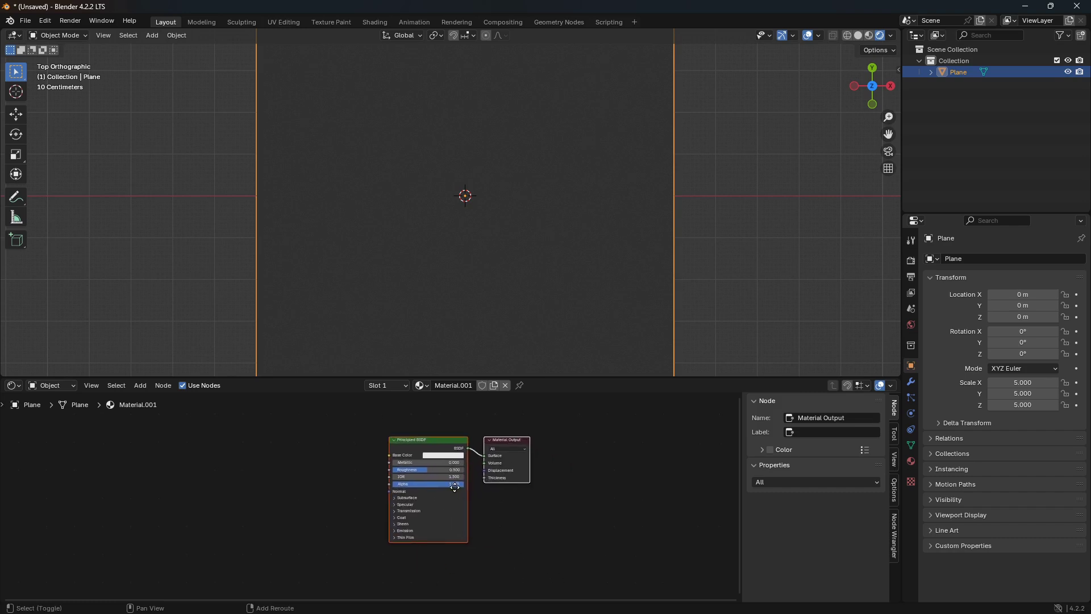
pyautogui.moveTo(463, 494); pyautogui.dragTo(499, 483, button='middle')
pyautogui.scroll(2, 482, 560)
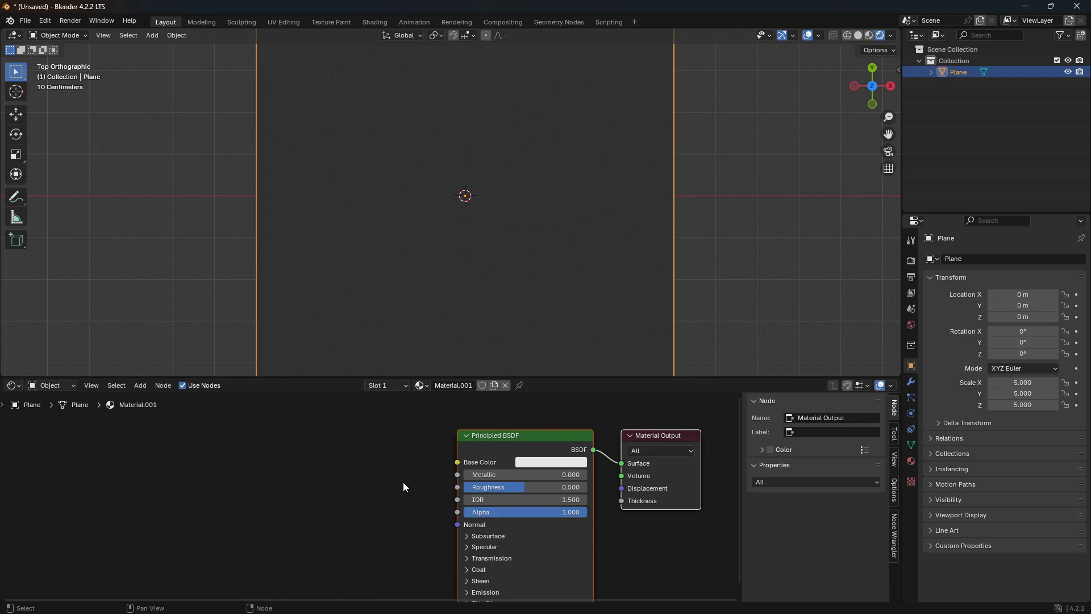
pyautogui.scroll(-1, 392, 479)
pyautogui.moveTo(379, 476); pyautogui.dragTo(437, 522, button='middle')
pyautogui.scroll(1, 505, 486)
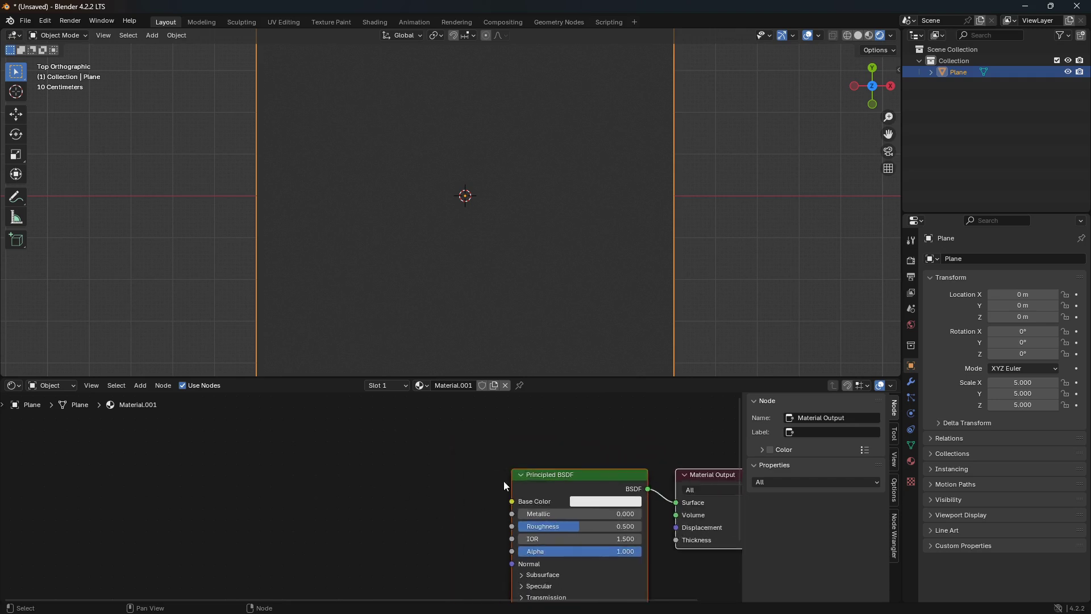
pyautogui.moveTo(468, 471); pyautogui.dragTo(456, 455, button='middle')
# - Add a Color Ramp node left of the Principled BSDF
pyautogui.hotkey('shift', 'a')
pyautogui.click(456, 455)
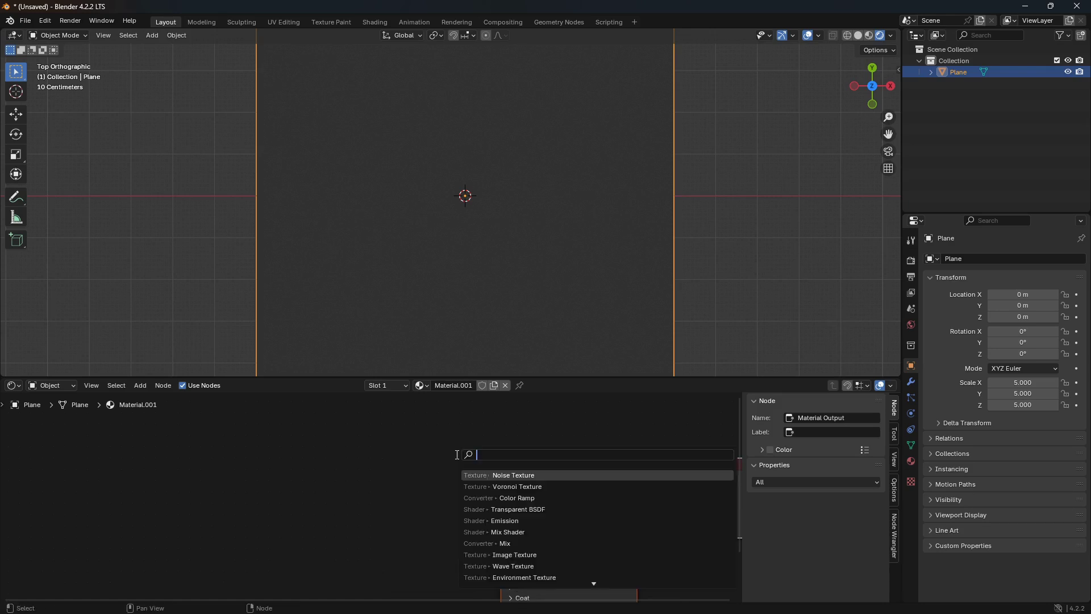
pyautogui.write('cor')
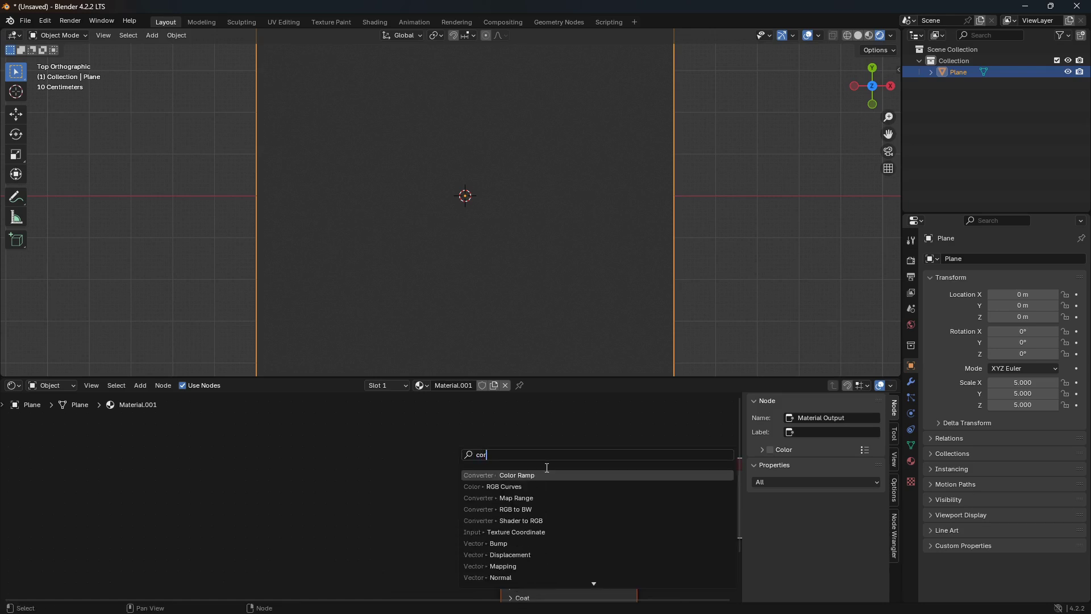
pyautogui.press('Return')
pyautogui.click(380, 506)
pyautogui.moveTo(380, 506); pyautogui.dragTo(493, 496, button='middle')
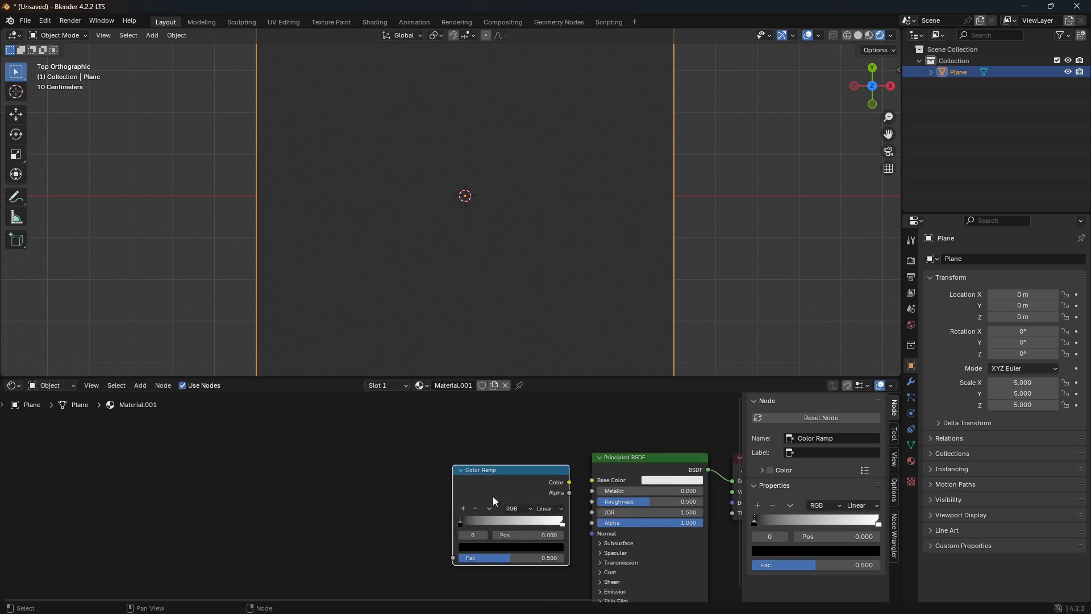
# - Add a Voronoi Texture node left of the Color Ramp
pyautogui.hotkey('shift', 'a')
pyautogui.click(389, 465)
pyautogui.write('vor')
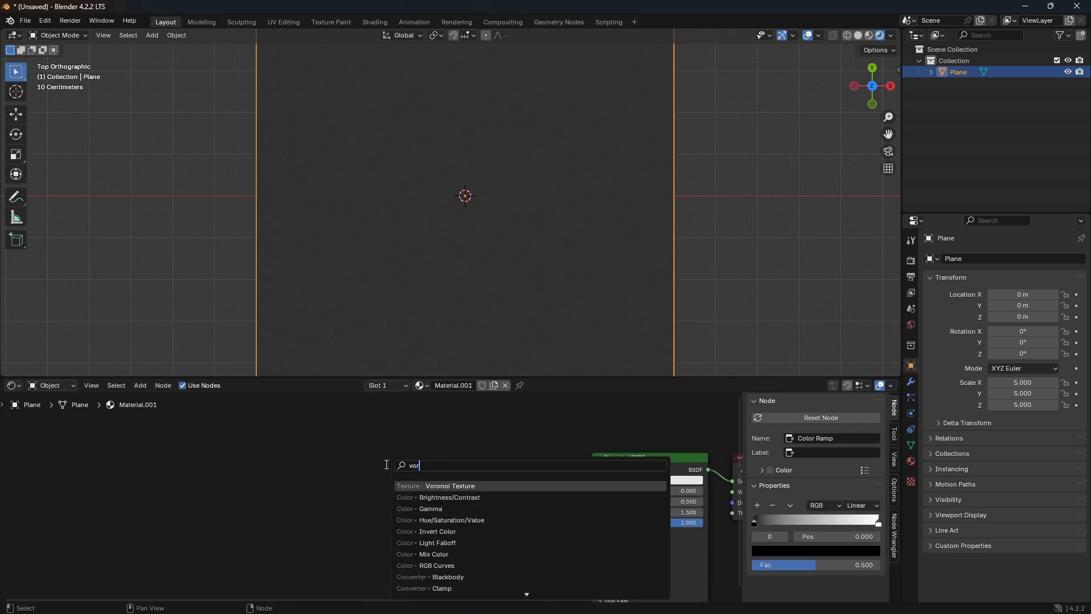
pyautogui.press('Return')
pyautogui.click(326, 469)
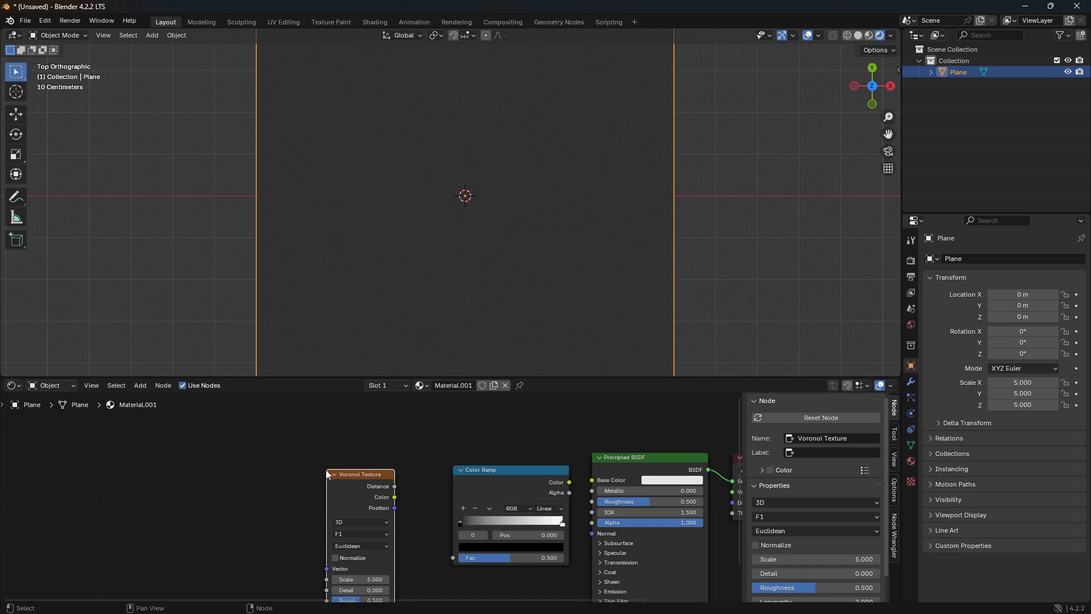
# - Add a Noise Texture node via node search
pyautogui.hotkey('shift', 'a')
pyautogui.click(239, 467)
pyautogui.write('noice')
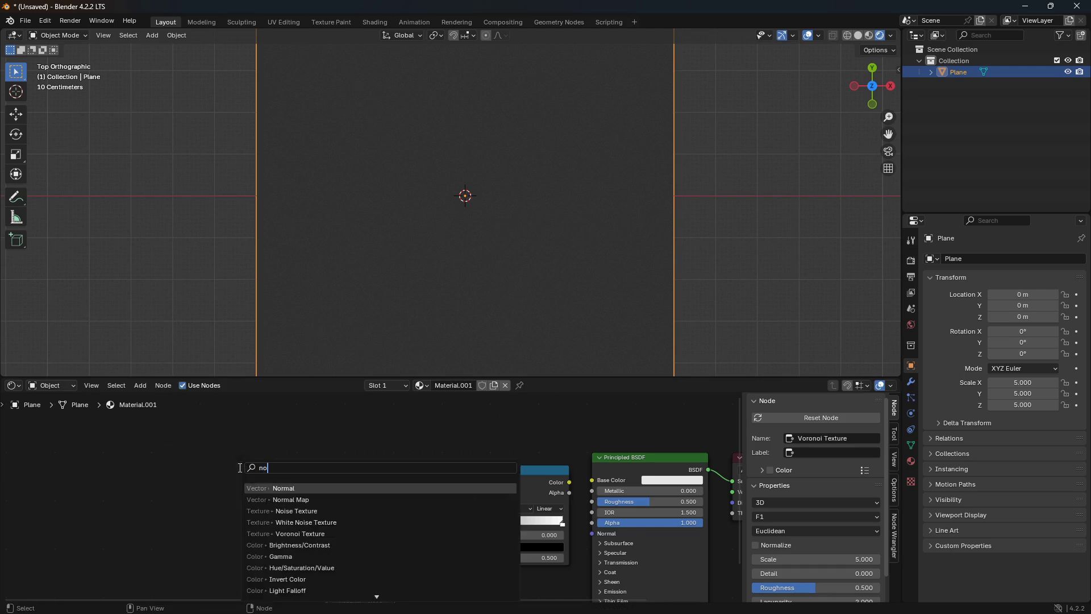
pyautogui.click(298, 489)
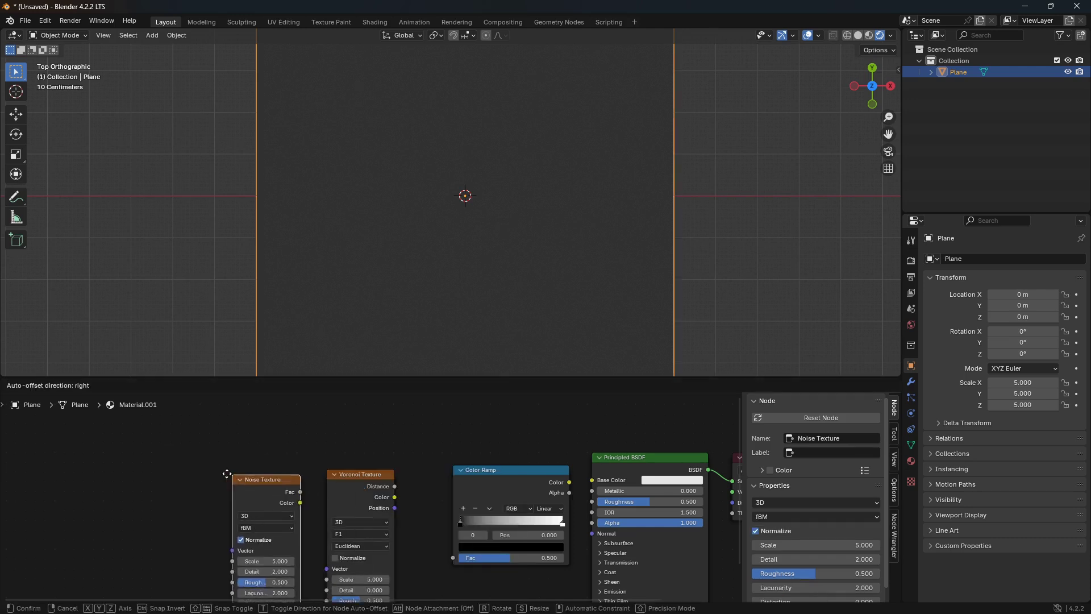
# - Place the Noise Texture left of Voronoi and link its Fac to Voronoi's Vector input
pyautogui.click(176, 472)
pyautogui.moveTo(282, 510); pyautogui.dragTo(325, 455, button='middle')
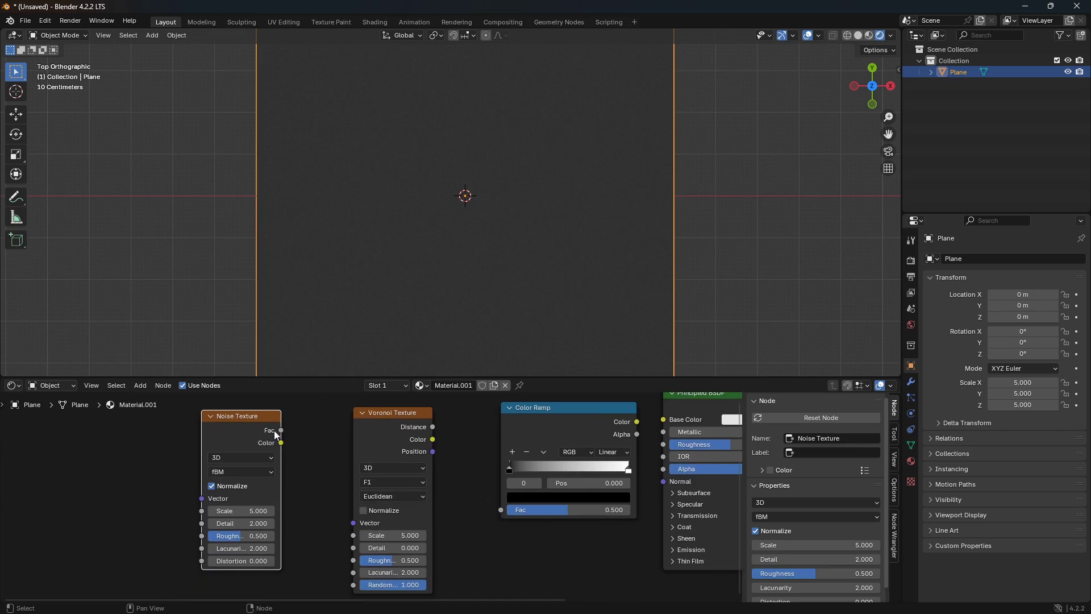
pyautogui.moveTo(281, 431); pyautogui.dragTo(301, 430)
pyautogui.moveTo(342, 506); pyautogui.dragTo(354, 522)
pyautogui.moveTo(401, 512); pyautogui.dragTo(333, 500, button='middle')
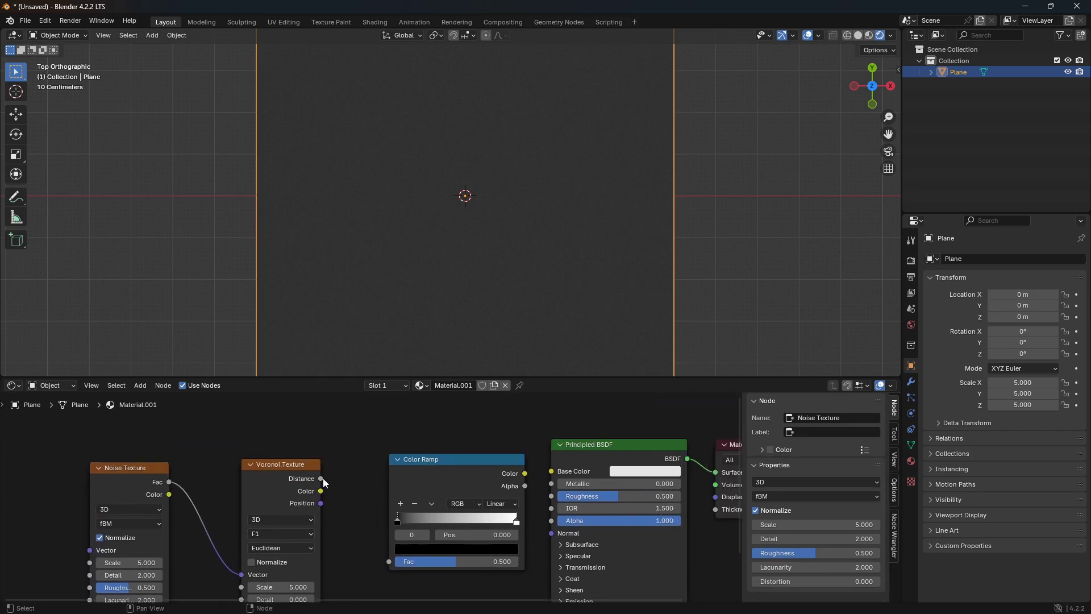
# - Link Voronoi Distance to Color Ramp Fac, and Color Ramp Color to Base Color
pyautogui.moveTo(321, 479); pyautogui.dragTo(390, 563)
pyautogui.moveTo(455, 465); pyautogui.dragTo(424, 458)
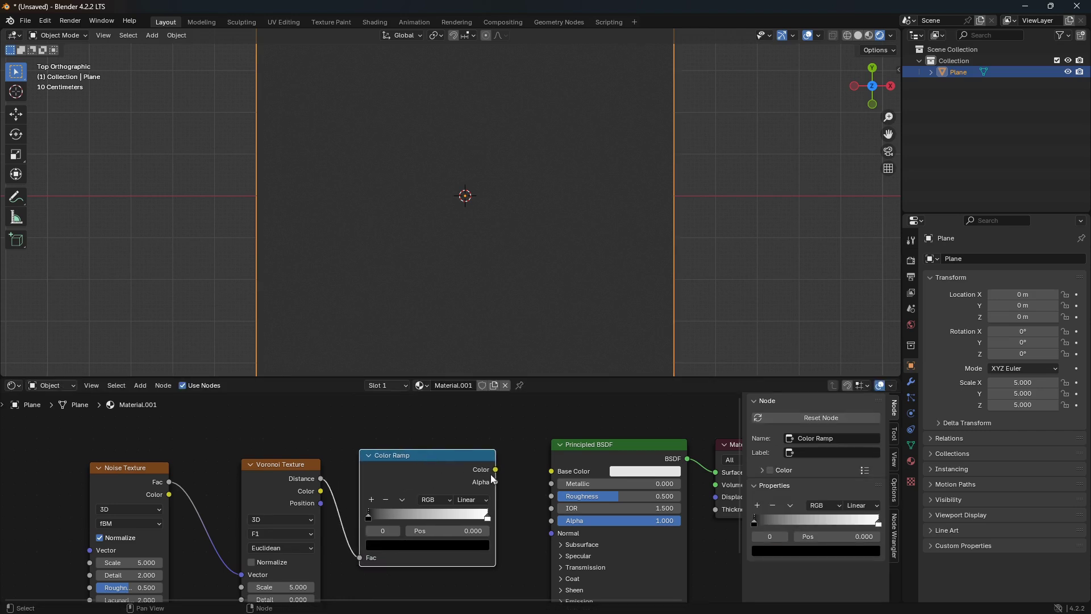
pyautogui.moveTo(496, 469); pyautogui.dragTo(546, 472)
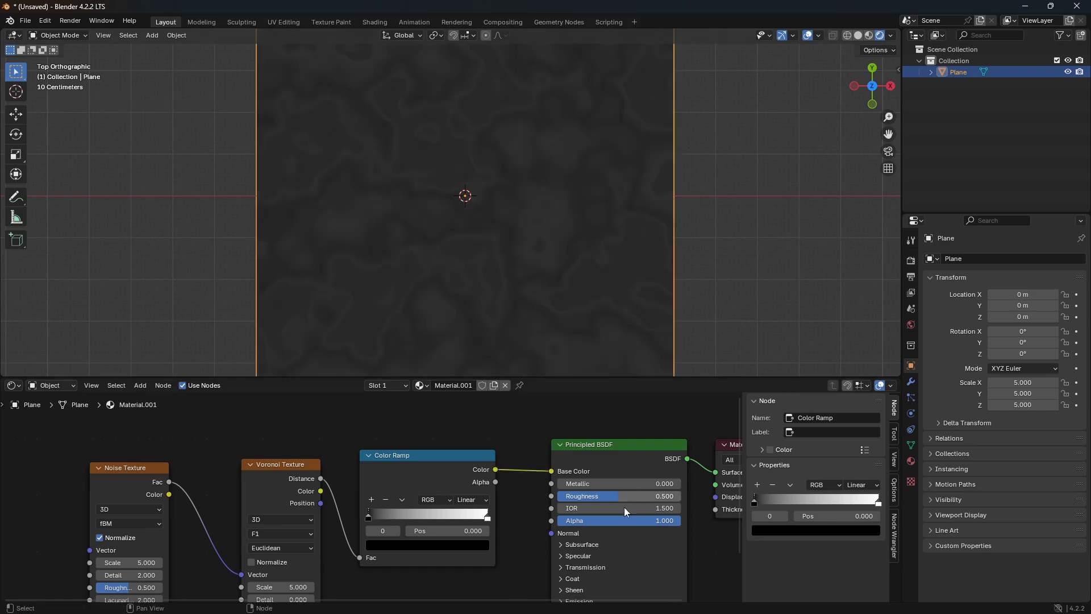
pyautogui.scroll(3, 607, 263)
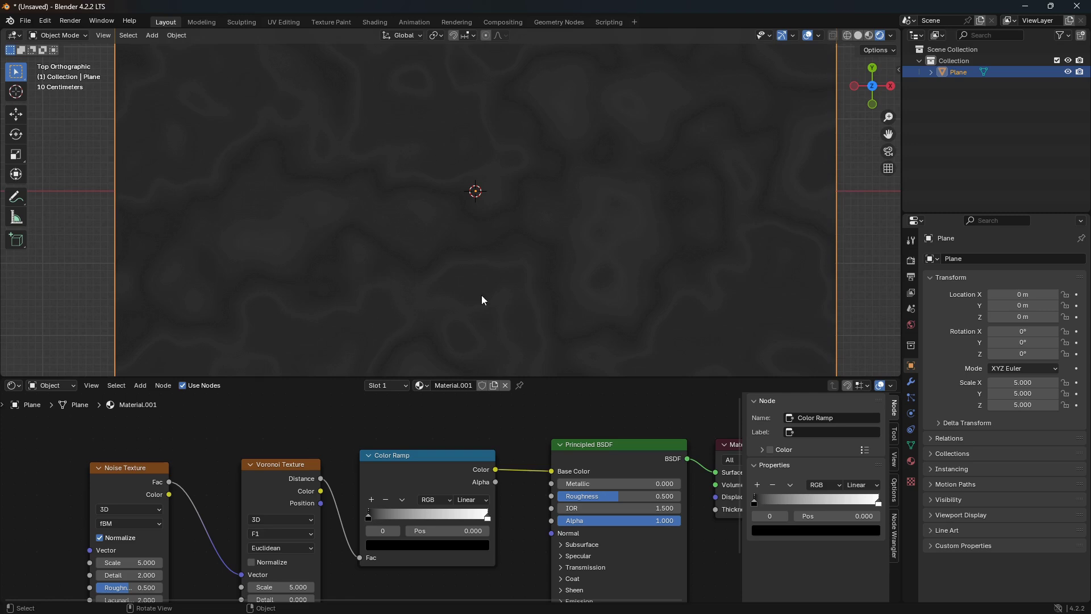
pyautogui.scroll(3, 463, 489)
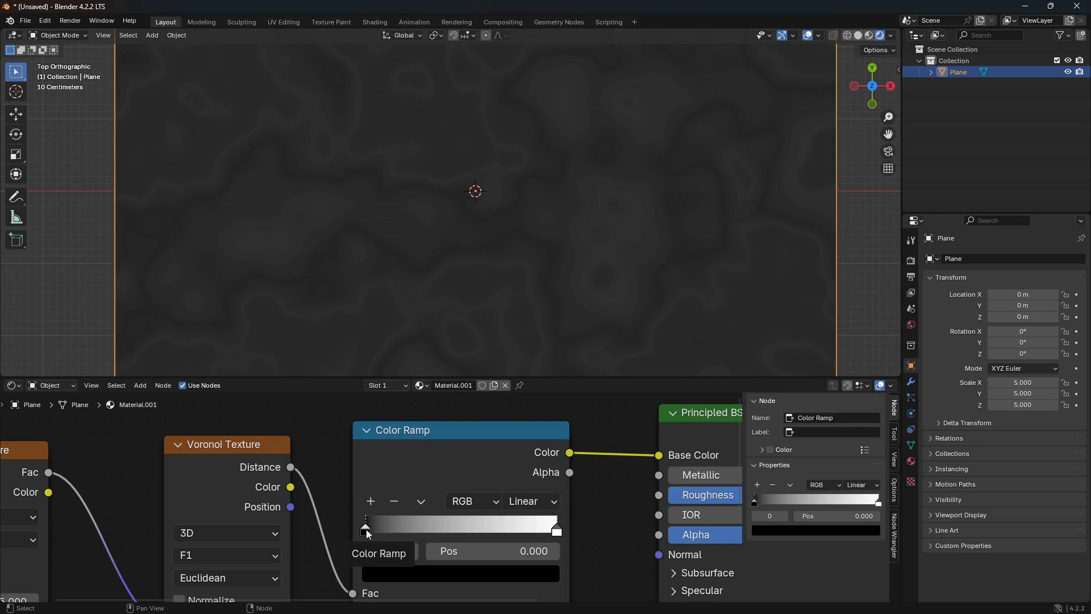
# - Invert the Color Ramp by swapping its black and white stops, both near position 0.495
pyautogui.moveTo(367, 533); pyautogui.dragTo(462, 536)
pyautogui.moveTo(558, 533); pyautogui.dragTo(462, 536)
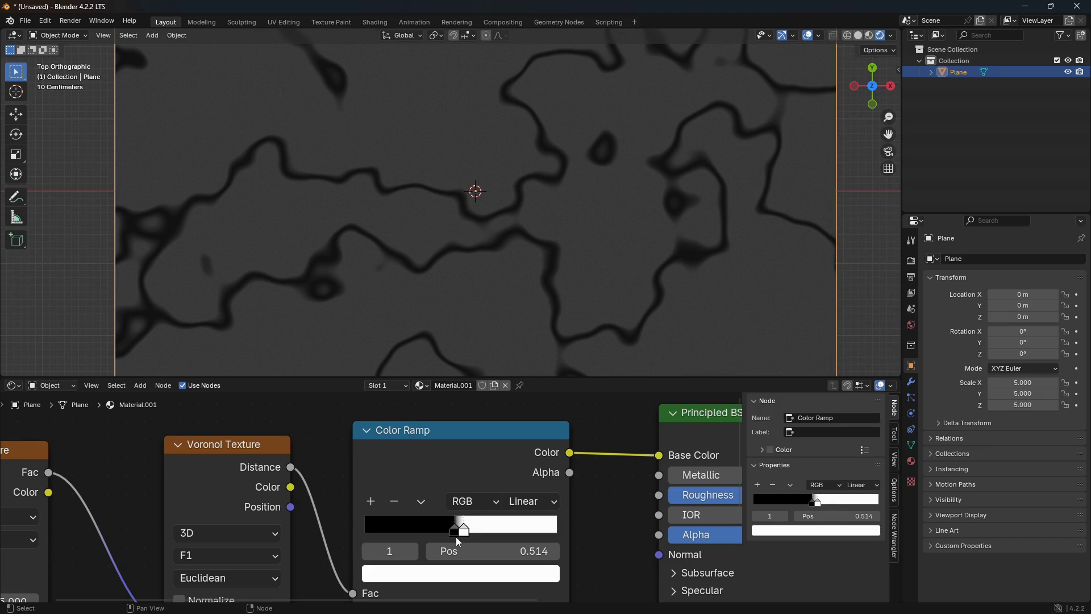
pyautogui.moveTo(456, 535)
pyautogui.mouseDown()
pyautogui.moveTo(473, 534)
pyautogui.moveTo(459, 531)
pyautogui.mouseUp()
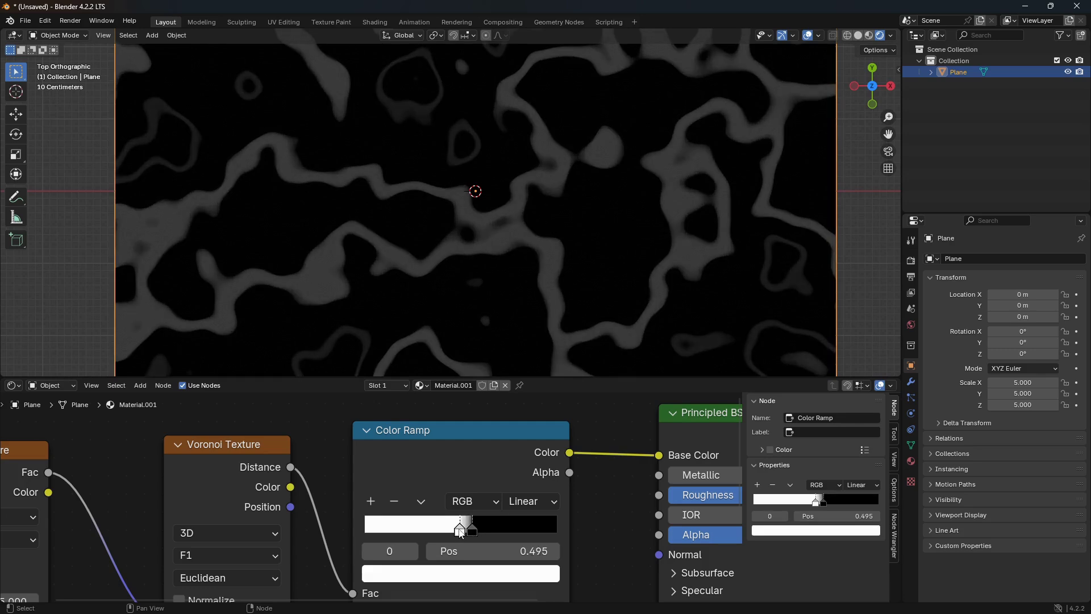
pyautogui.scroll(-3, 561, 258)
pyautogui.scroll(-1, 562, 258)
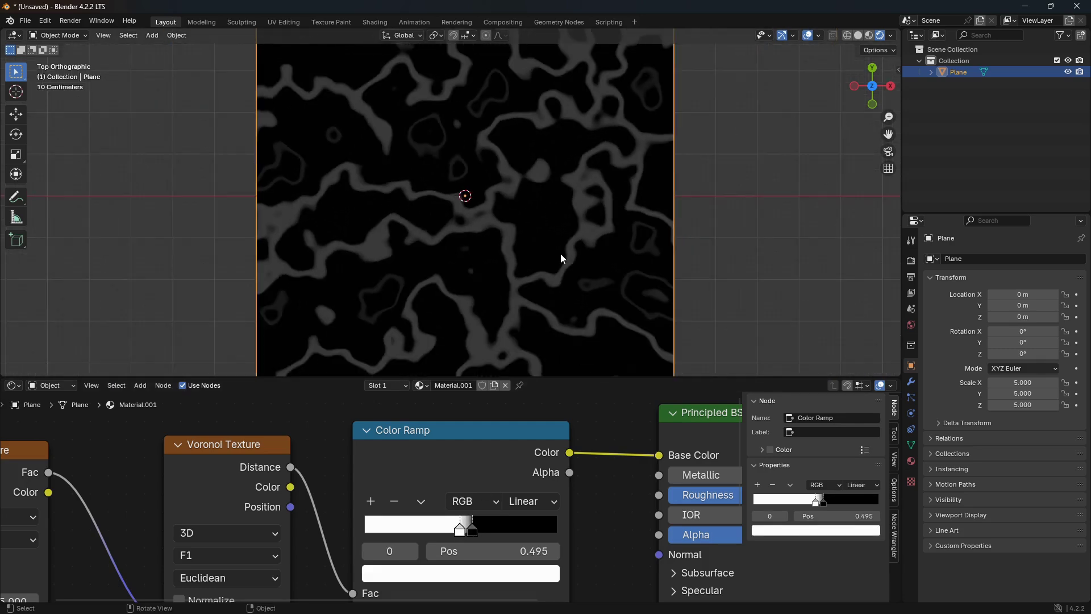
pyautogui.moveTo(193, 473); pyautogui.dragTo(263, 443, button='middle')
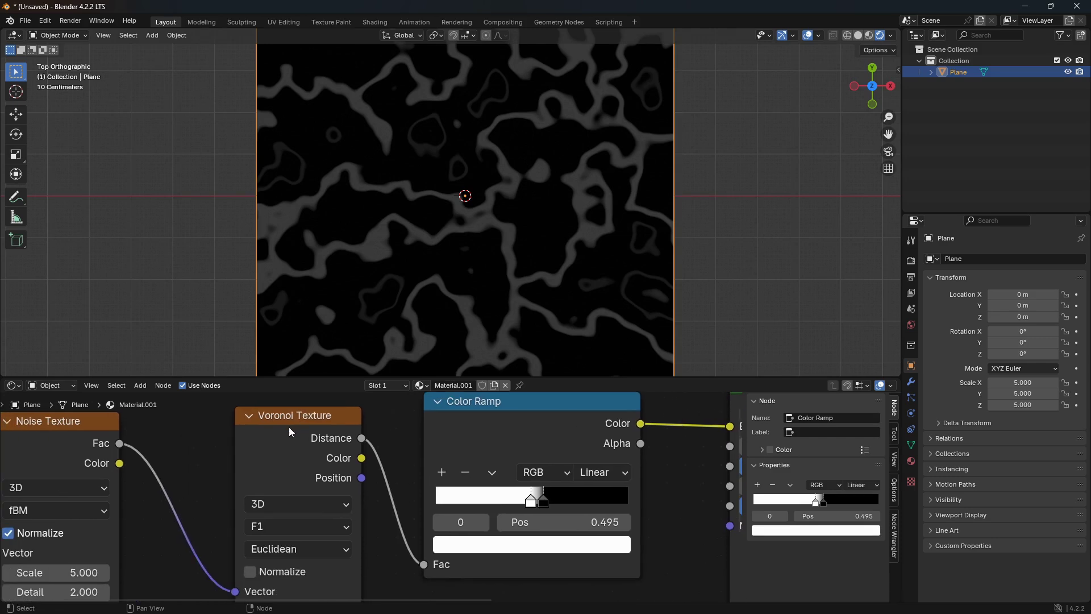
# - Raise the Voronoi Texture Scale through 11.800 to 16.500 for a denser pattern
pyautogui.moveTo(334, 486); pyautogui.dragTo(432, 390, button='middle')
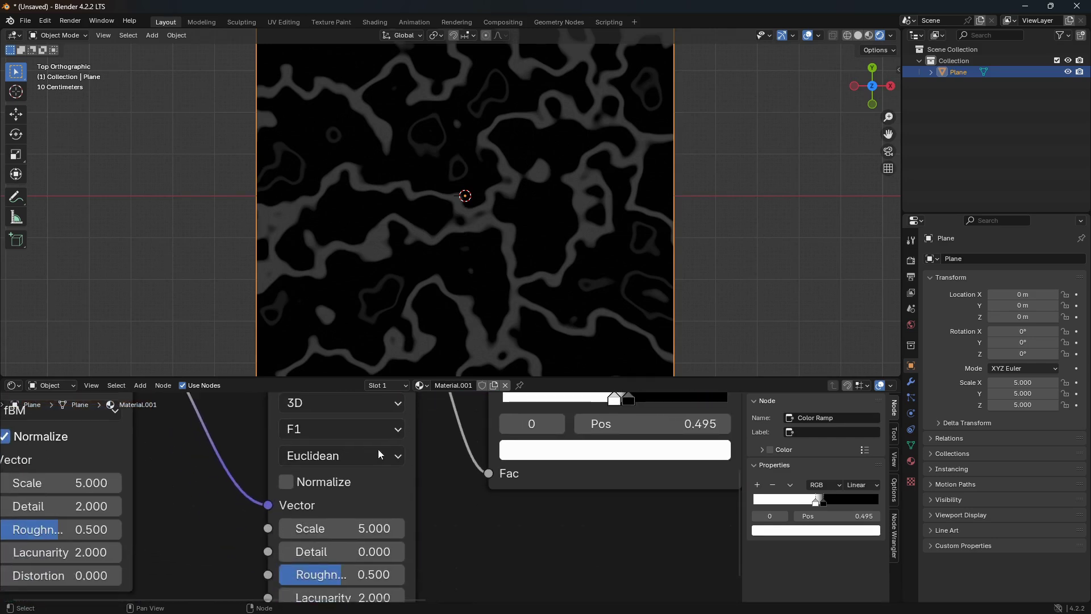
pyautogui.moveTo(433, 529); pyautogui.dragTo(446, 508, button='middle')
pyautogui.moveTo(353, 506); pyautogui.dragTo(406, 506)
pyautogui.scroll(3, 534, 193)
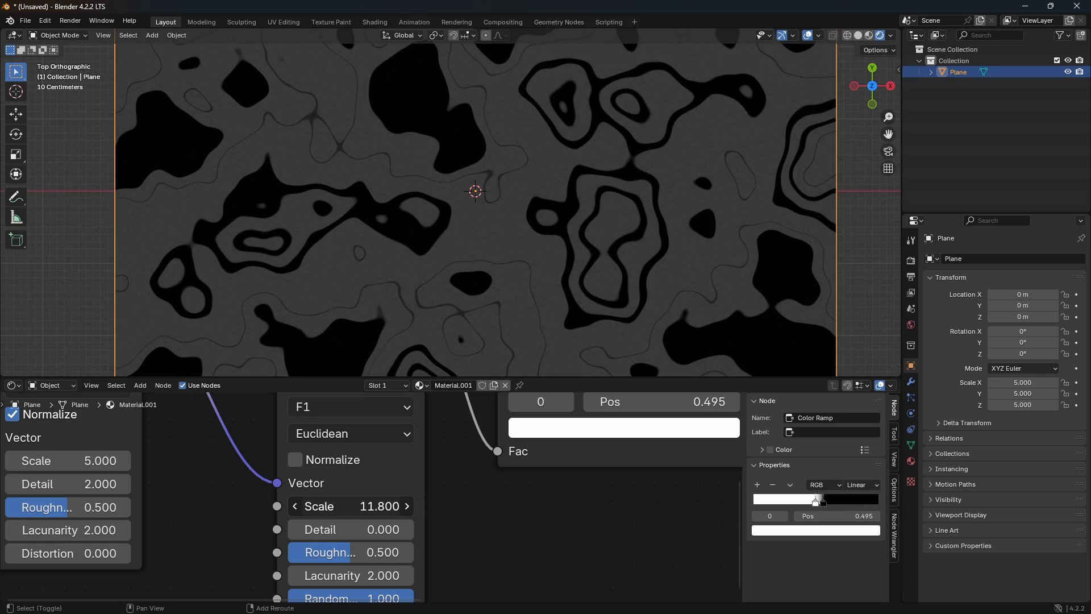
pyautogui.click(352, 506)
pyautogui.press('Escape')
pyautogui.moveTo(352, 506); pyautogui.dragTo(390, 506)
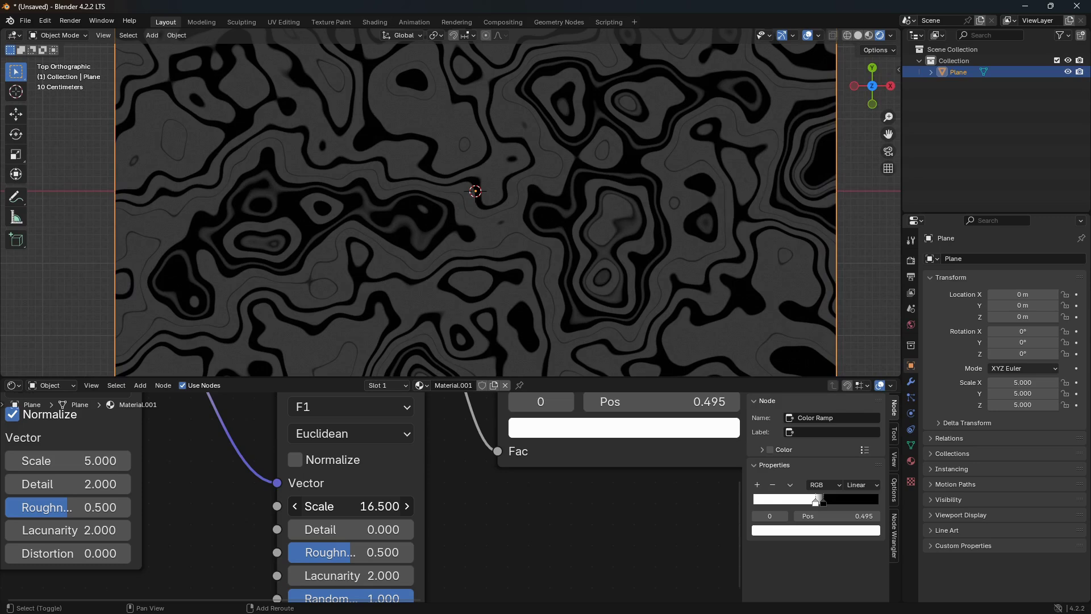
pyautogui.scroll(-3, 438, 283)
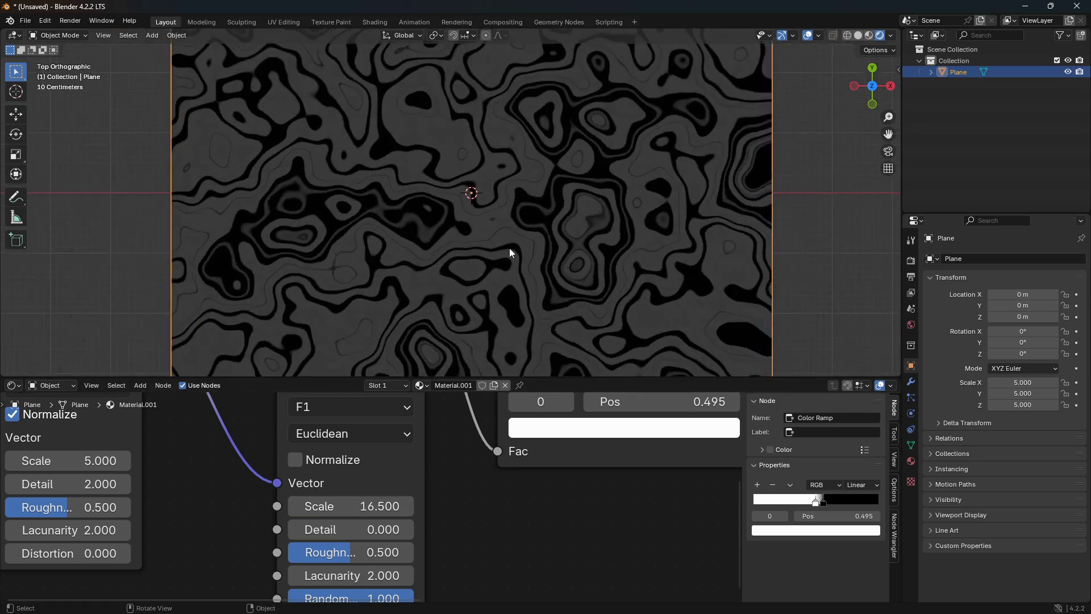
pyautogui.scroll(2, 511, 234)
pyautogui.scroll(-1, 234, 497)
pyautogui.moveTo(233, 497); pyautogui.dragTo(400, 561, button='middle')
# - Change the Noise Texture Dimensions from 3D to 4D, exposing a W input at 0.000
pyautogui.scroll(1, 400, 560)
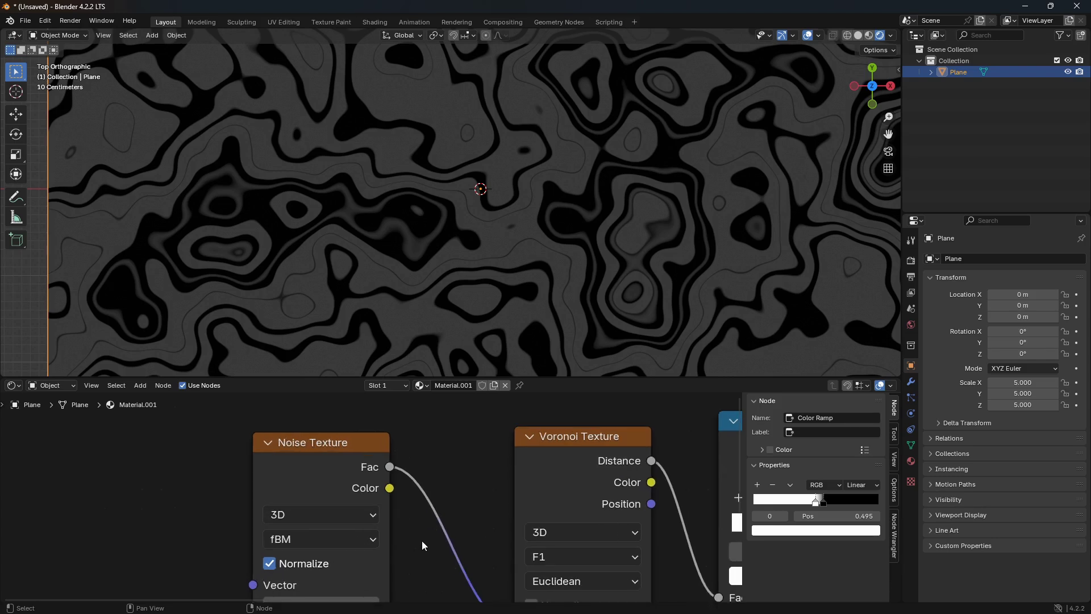
pyautogui.scroll(1, 424, 537)
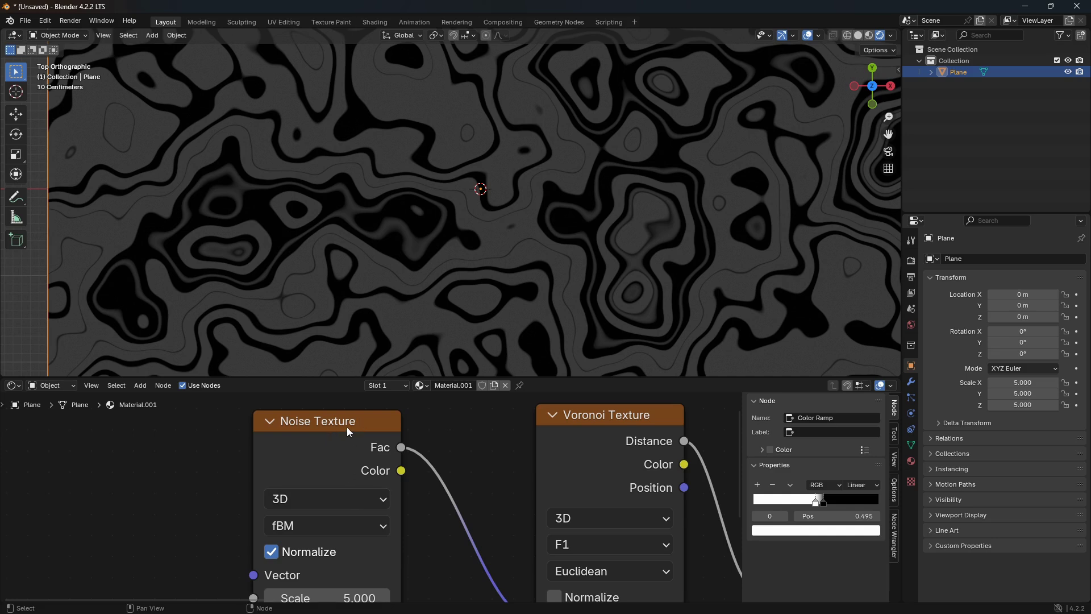
pyautogui.click(346, 496)
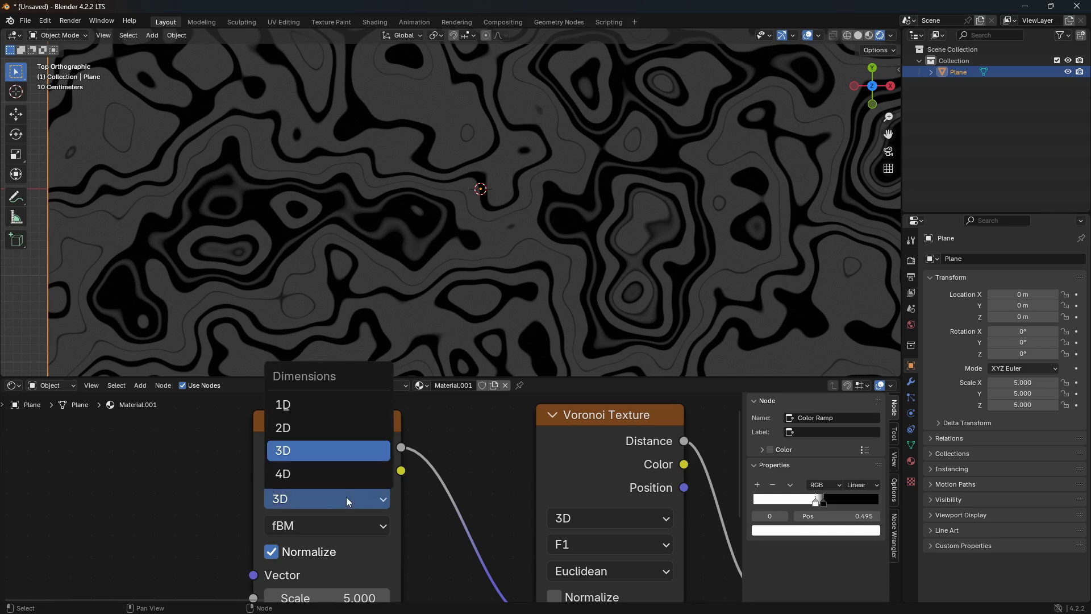
pyautogui.click(322, 476)
pyautogui.scroll(-1, 401, 551)
pyautogui.scroll(2, 401, 552)
pyautogui.moveTo(401, 551); pyautogui.dragTo(423, 483, button='middle')
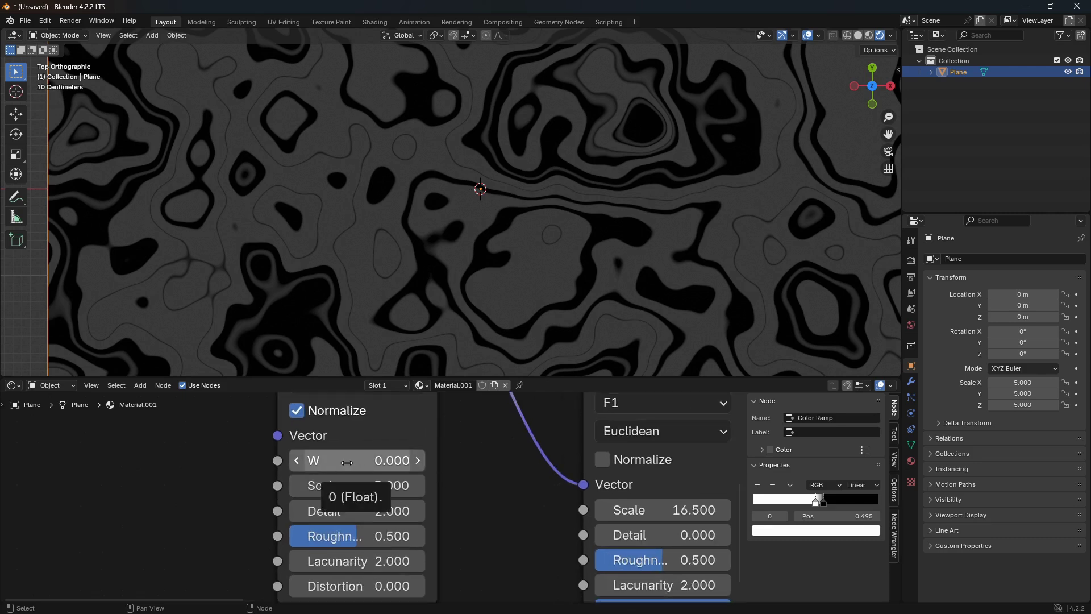
pyautogui.scroll(-1, 371, 496)
pyautogui.moveTo(451, 480); pyautogui.dragTo(475, 534, button='middle')
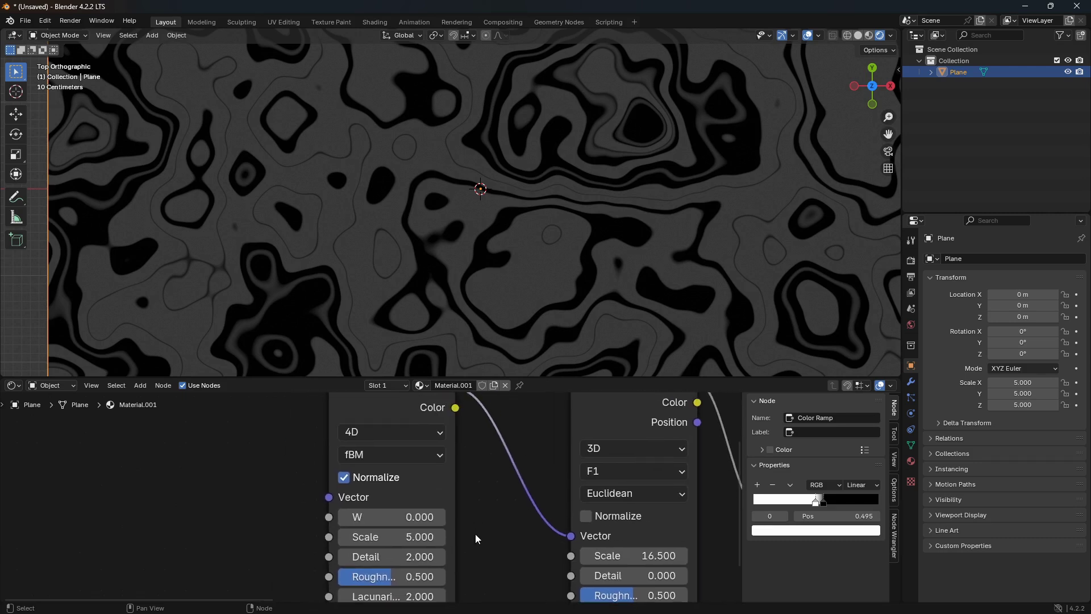
pyautogui.scroll(1, 475, 533)
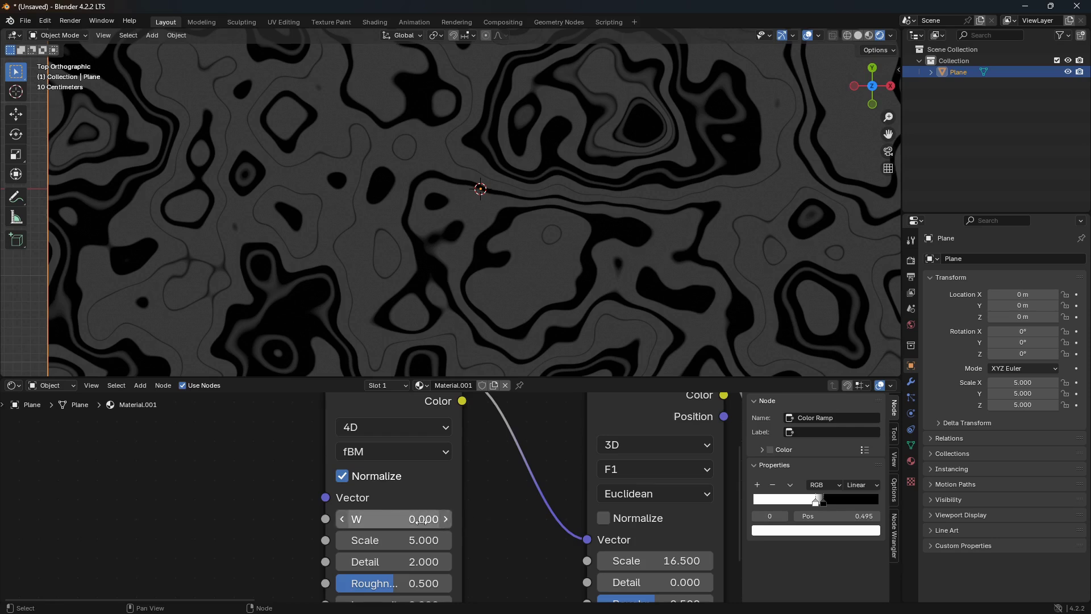
pyautogui.scroll(1, 426, 540)
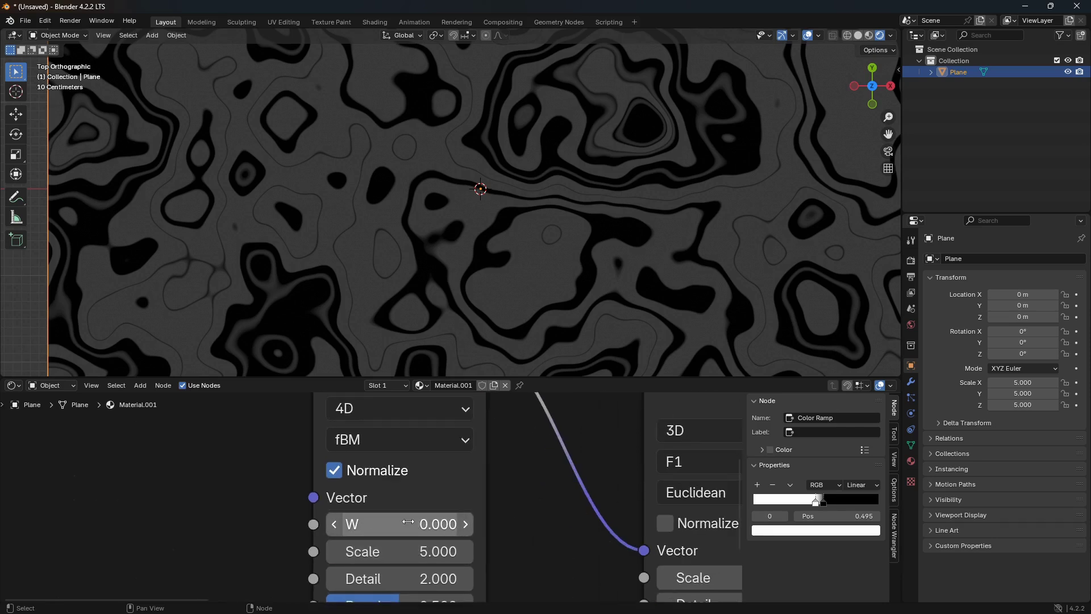
pyautogui.scroll(-1, 476, 230)
pyautogui.scroll(1, 523, 236)
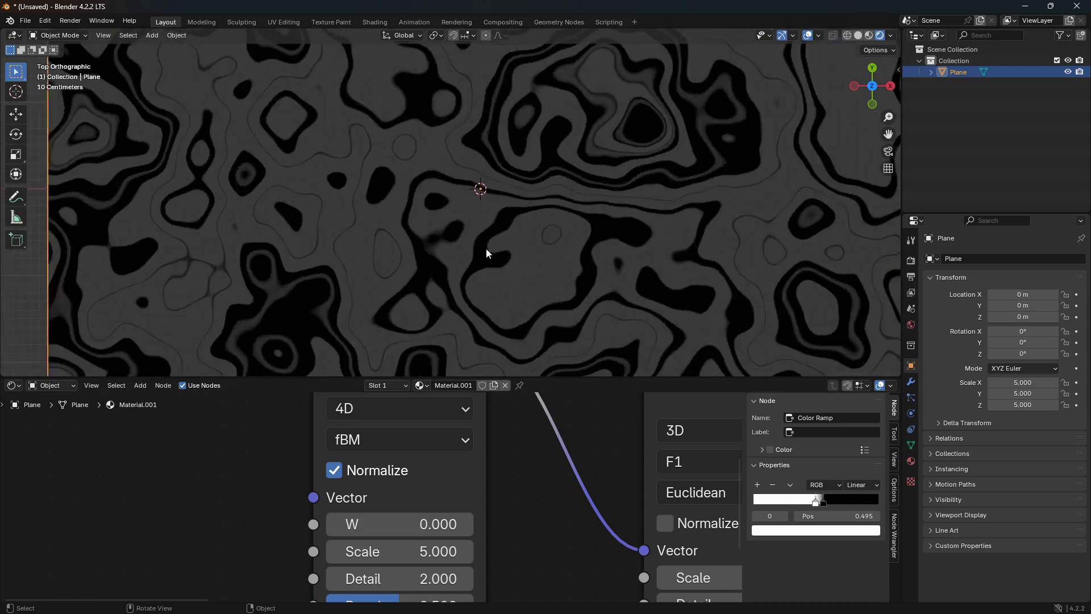
# - Drive the Noise W value with the expression #frame/4000 and play the animation
pyautogui.moveTo(432, 530); pyautogui.dragTo(421, 530)
pyautogui.click(422, 526)
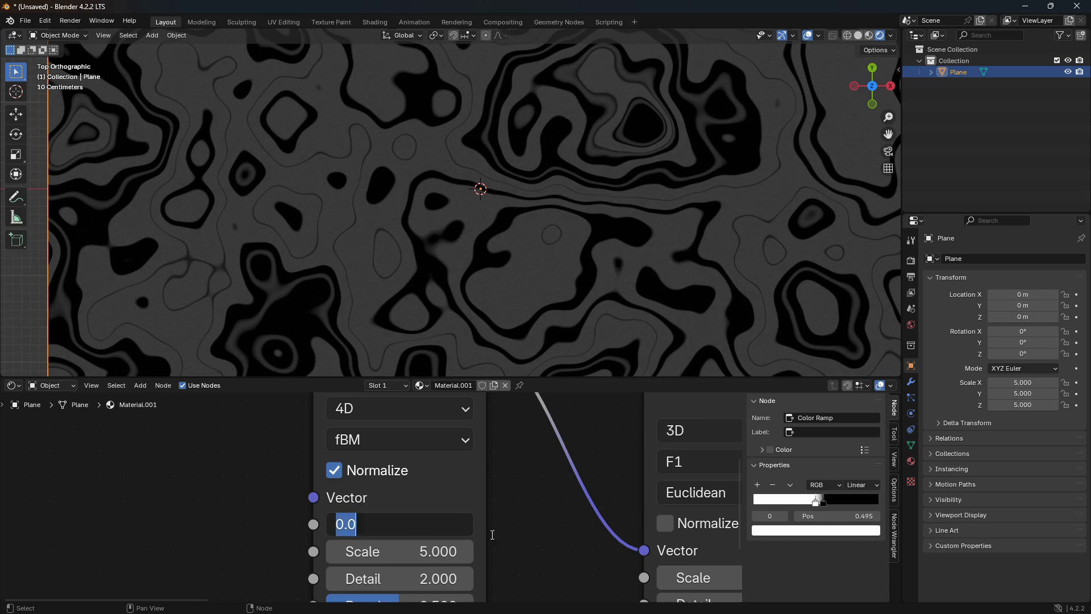
pyautogui.press('BackSpace')
pyautogui.write('#frame')
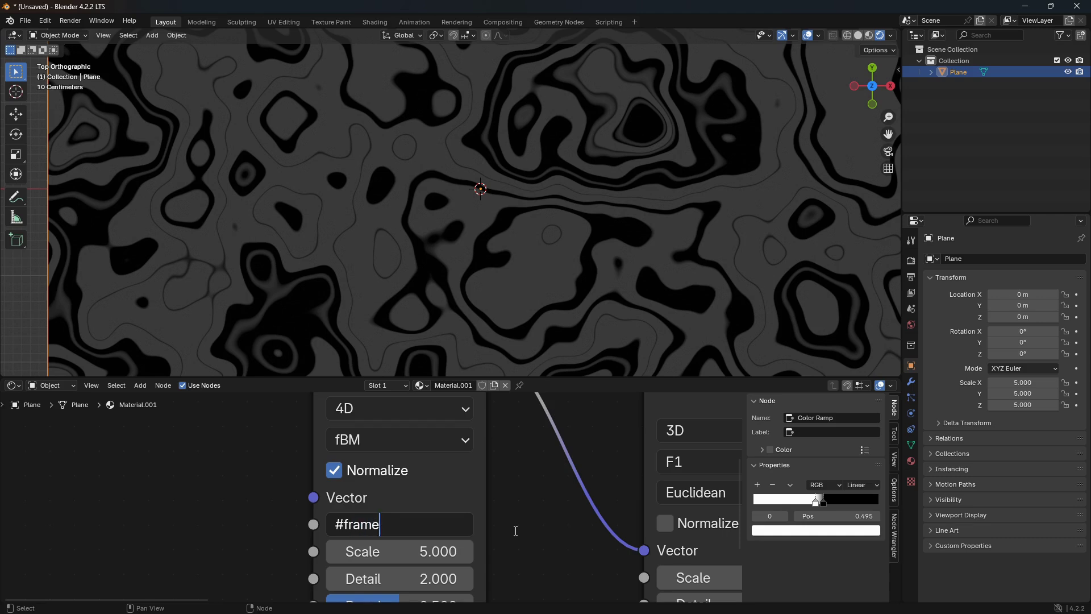
pyautogui.write('/')
pyautogui.write('400')
pyautogui.write('0')
pyautogui.press('BackSpace')
pyautogui.press('BackSpace')
pyautogui.press('BackSpace')
pyautogui.press('BackSpace')
pyautogui.write('100')
pyautogui.write('0')
pyautogui.press('BackSpace')
pyautogui.press('BackSpace')
pyautogui.press('BackSpace')
pyautogui.press('BackSpace')
pyautogui.write('4000')
pyautogui.press('Return')
pyautogui.press('space')
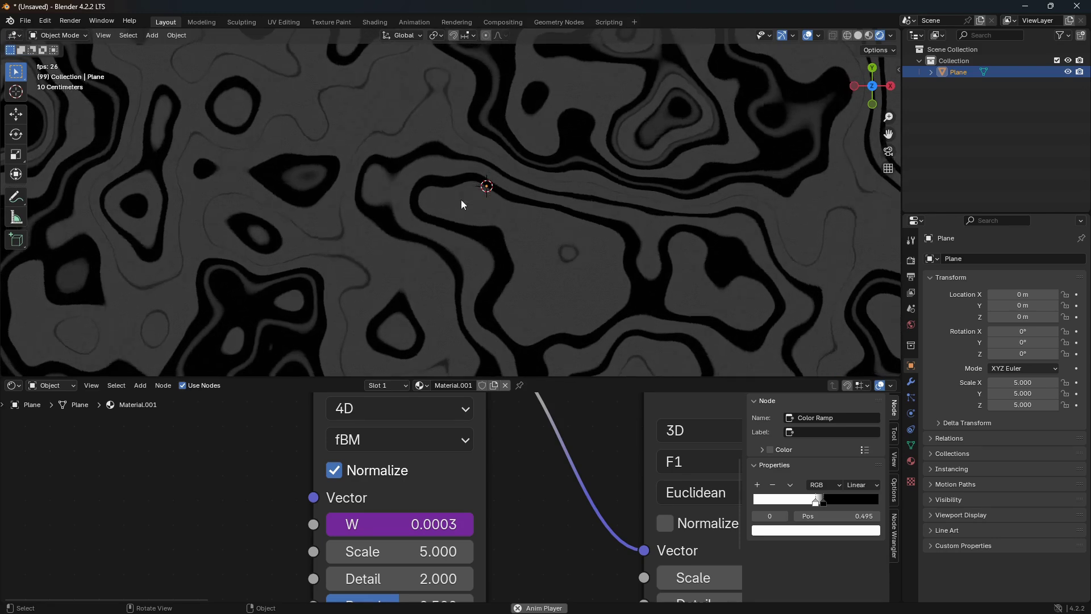
# - Lower the border between the 3D viewport and node editor so the viewport is taller
pyautogui.moveTo(578, 379); pyautogui.dragTo(586, 439)
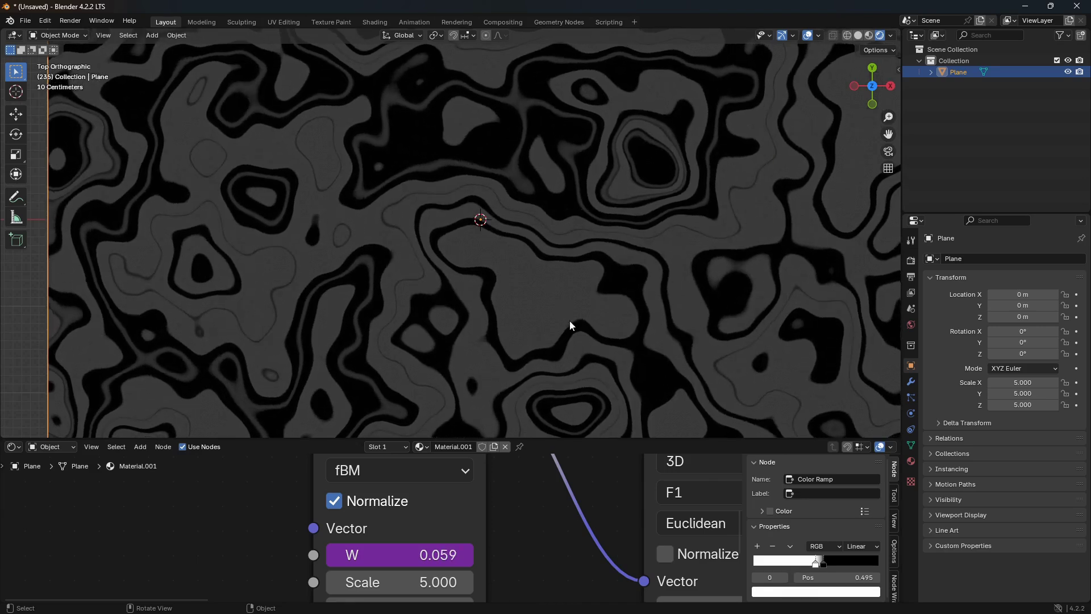
pyautogui.moveTo(603, 439); pyautogui.dragTo(603, 417)
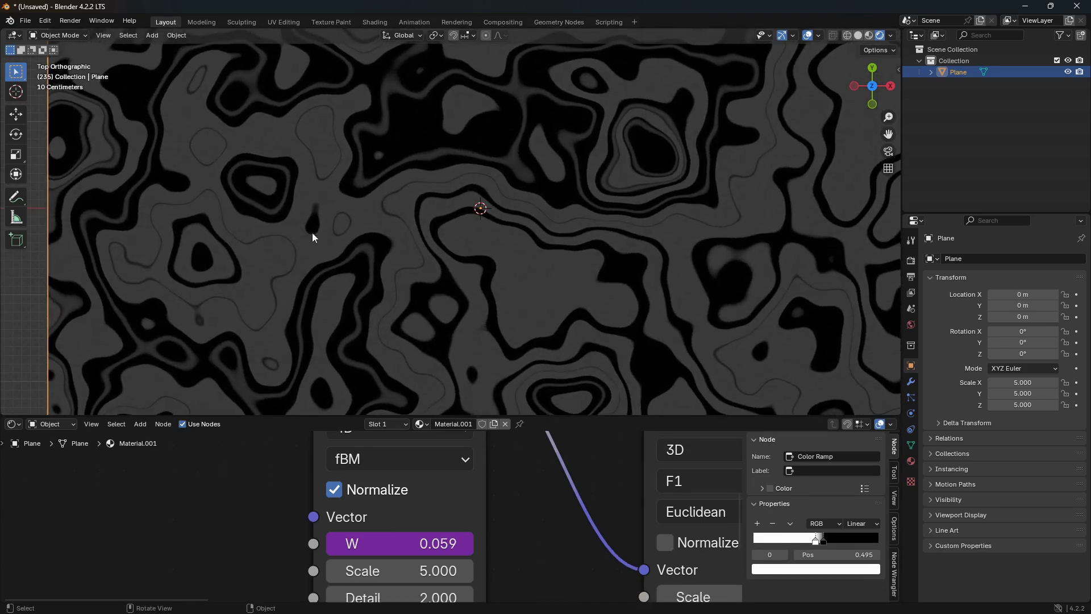
# - Set the World Background Strength to 3, then return the shader editor to Material.001
pyautogui.click(71, 427)
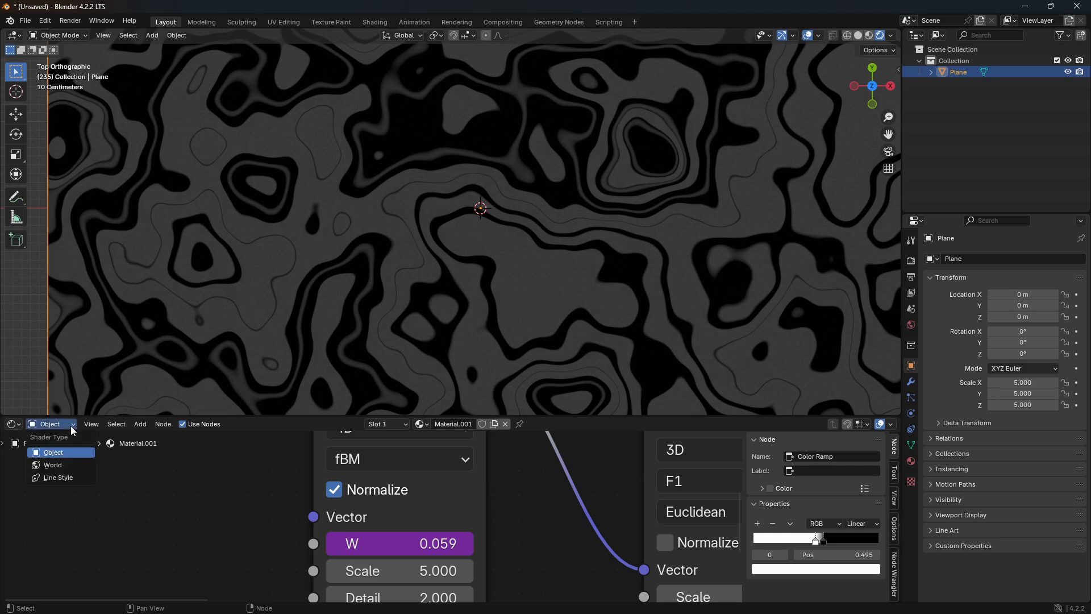
pyautogui.click(78, 466)
pyautogui.moveTo(489, 499); pyautogui.dragTo(68, 565, button='middle')
pyautogui.scroll(2, 454, 540)
pyautogui.moveTo(471, 541); pyautogui.dragTo(387, 564, button='middle')
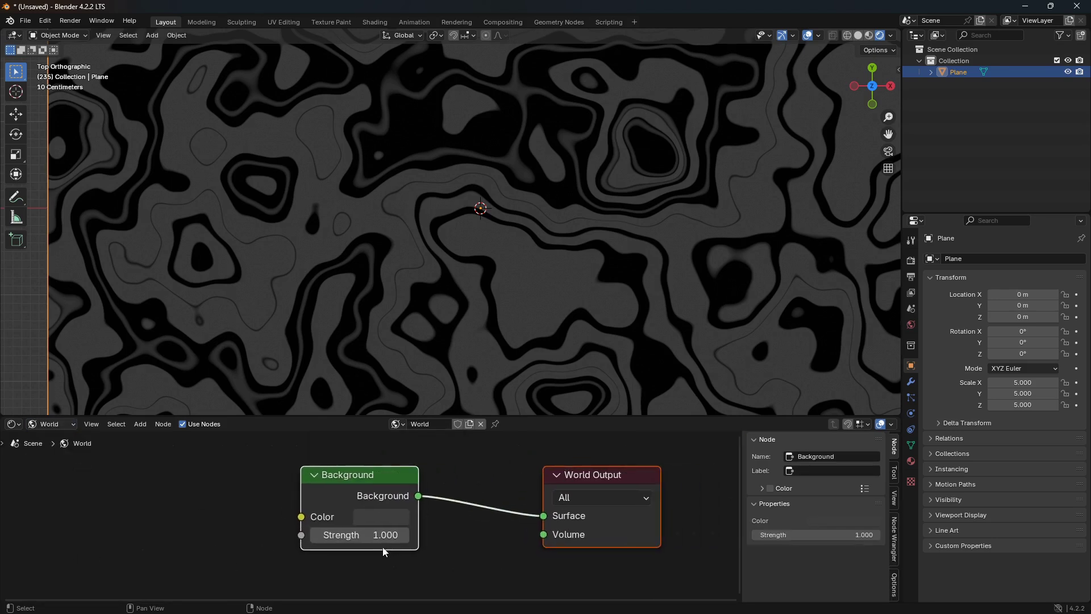
pyautogui.click(375, 534)
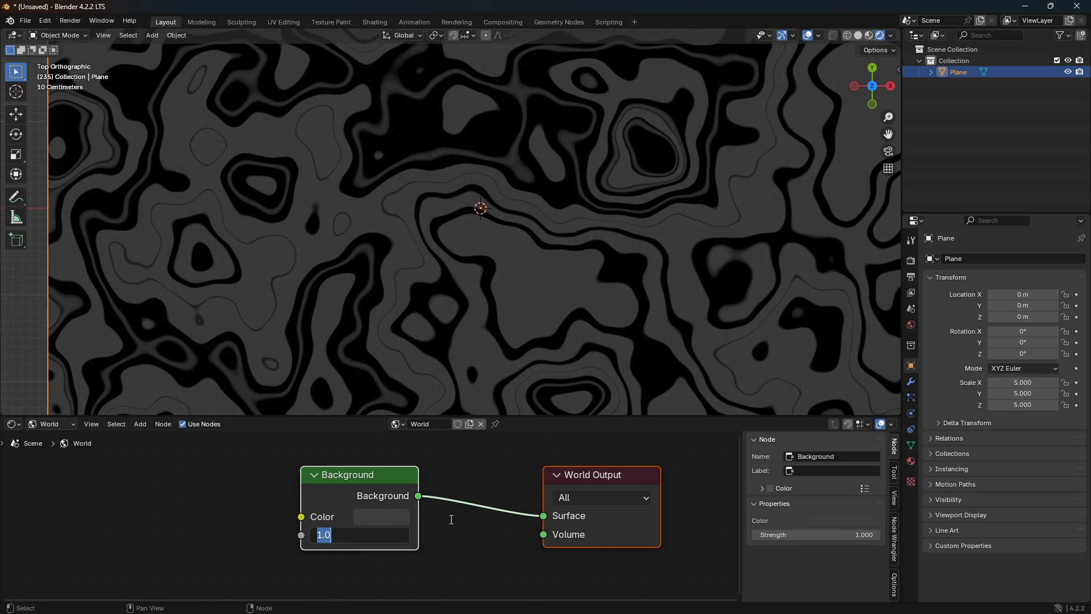
pyautogui.press('BackSpace')
pyautogui.write('3')
pyautogui.press('Return')
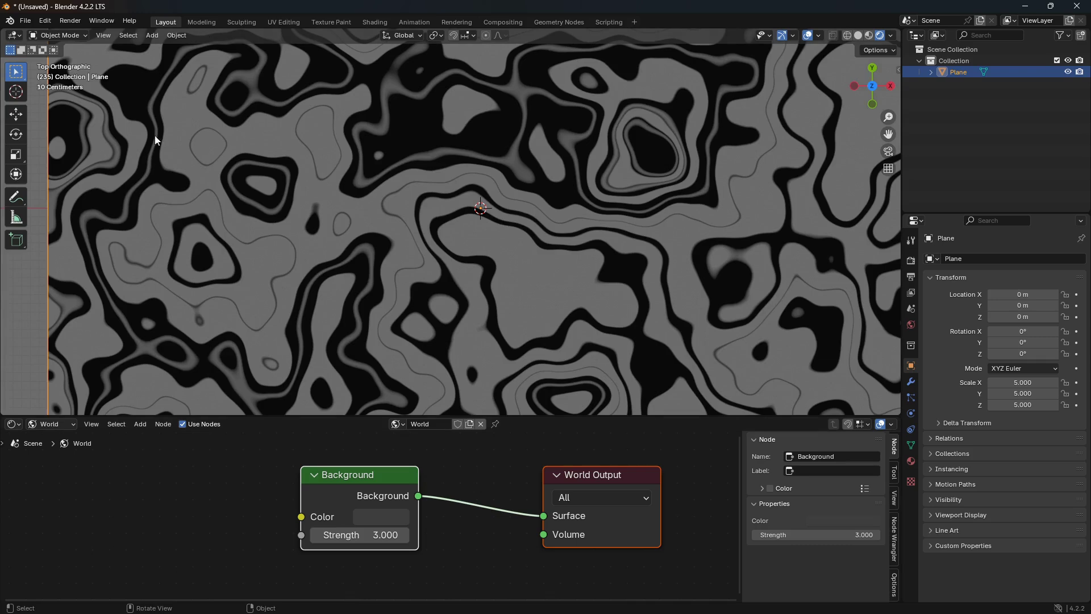
pyautogui.click(60, 424)
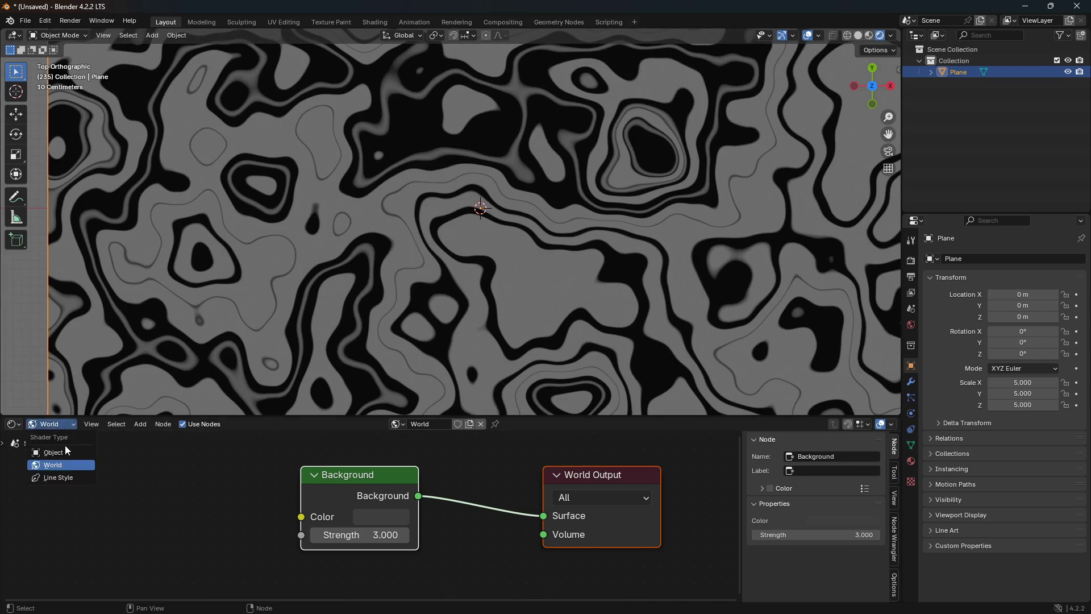
pyautogui.click(65, 449)
# - Play the animation to frame 105 and split a new area off the viewport's top
pyautogui.scroll(-3, 332, 510)
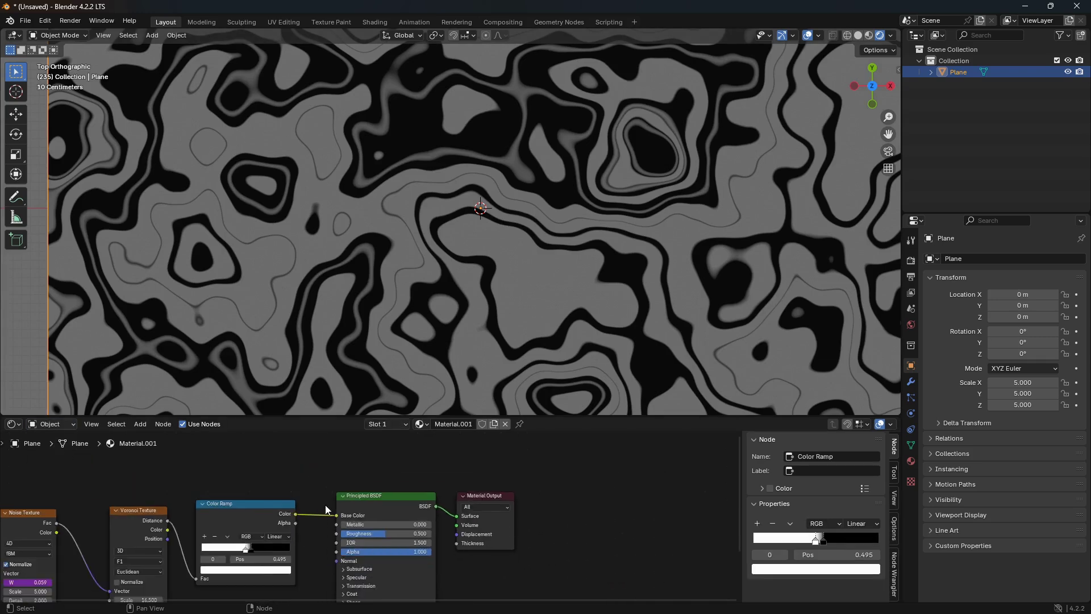
pyautogui.scroll(-1, 472, 291)
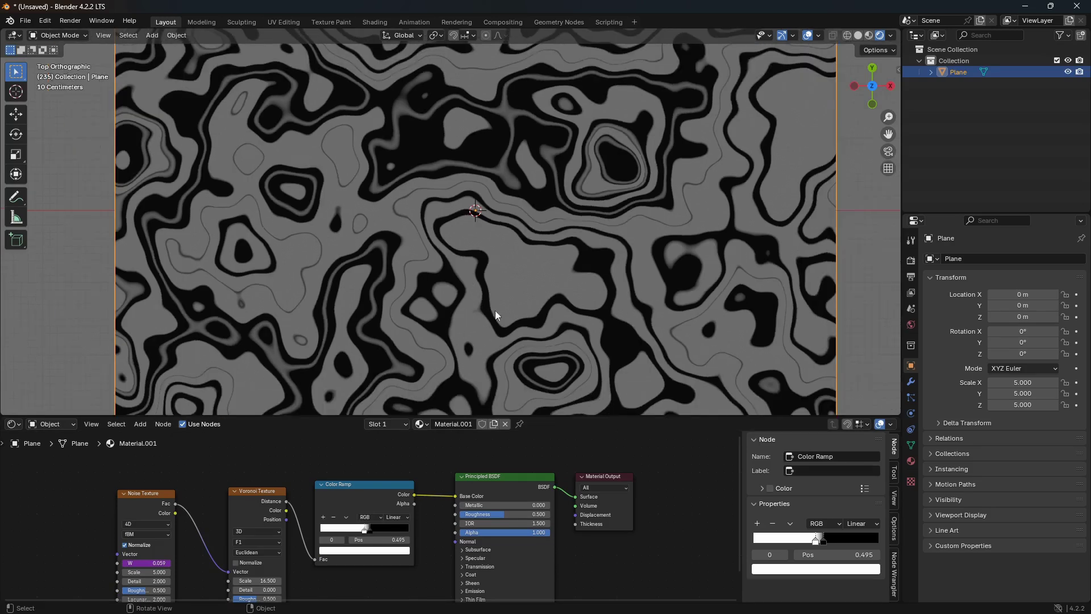
pyautogui.press('space')
pyautogui.scroll(1, 526, 275)
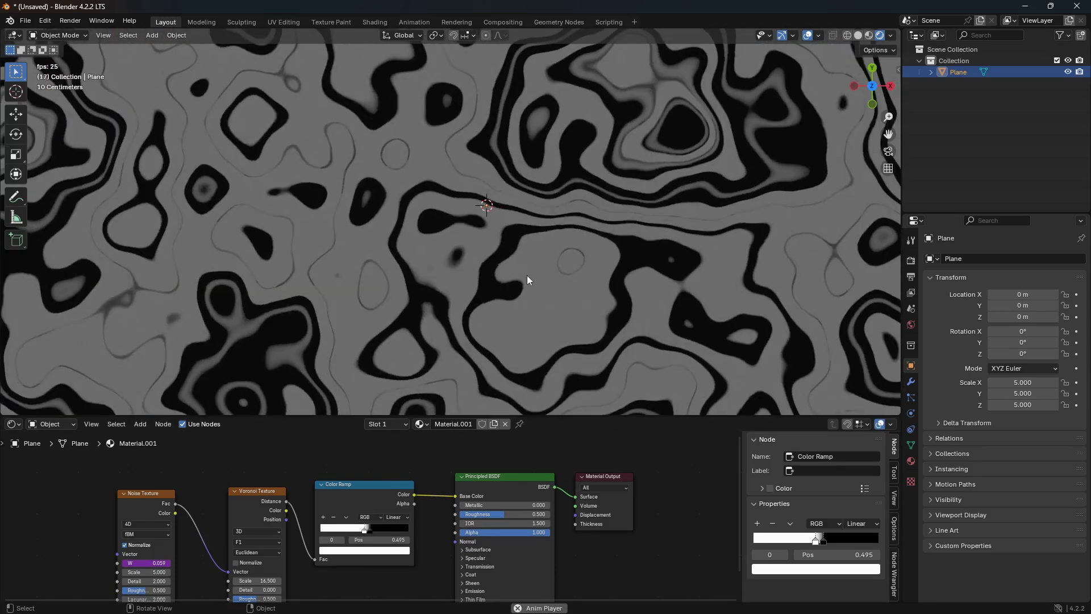
pyautogui.scroll(-1, 473, 288)
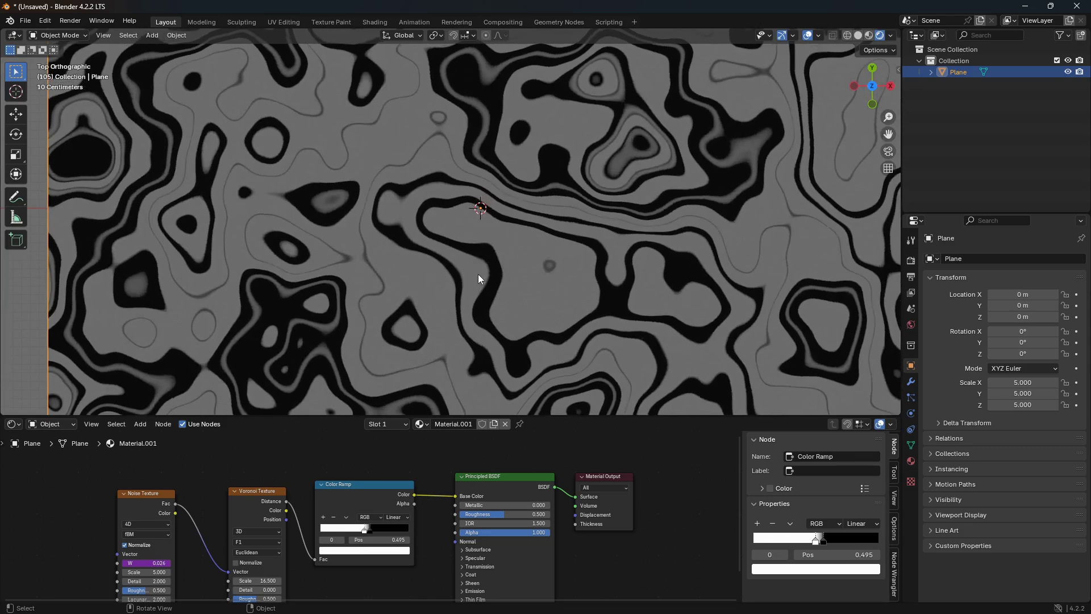
pyautogui.moveTo(2, 30); pyautogui.dragTo(16, 110)
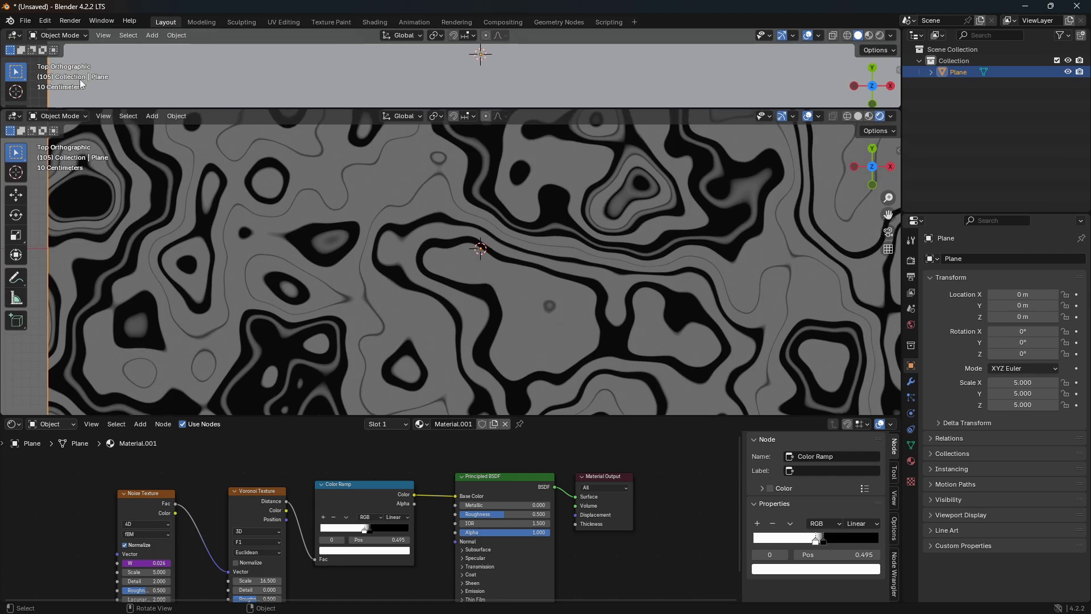
# - Turn the new top area into a Timeline editor
pyautogui.scroll(-2, 368, 87)
pyautogui.scroll(1, 363, 84)
pyautogui.click(16, 37)
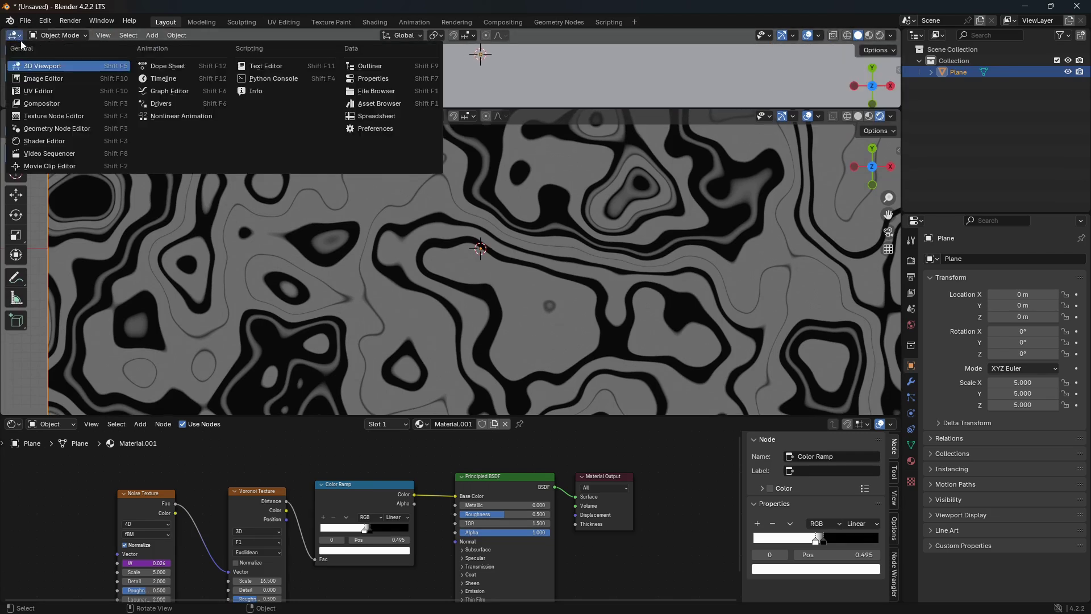
pyautogui.click(153, 78)
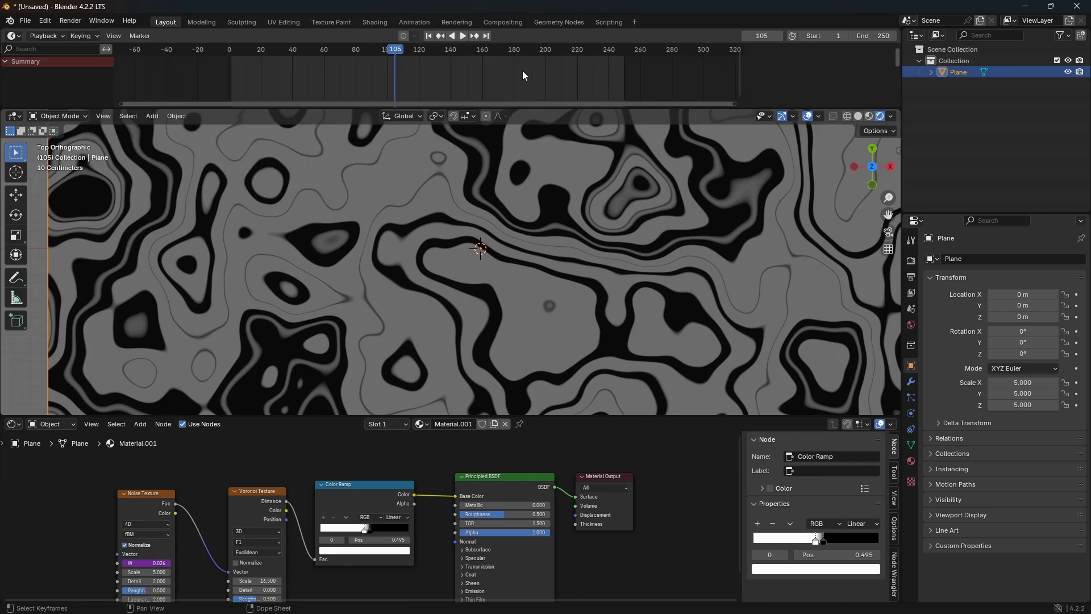
# - Set the scene's end frame to 1000 and jump back to frame 1
pyautogui.click(882, 36)
pyautogui.press('Return')
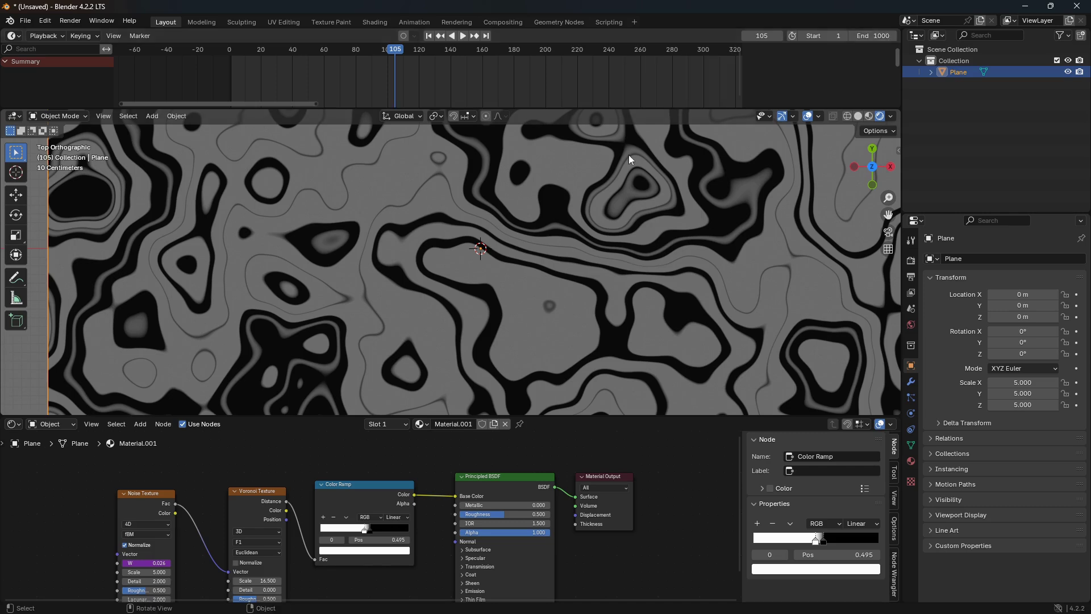
pyautogui.hotkey('shift', 'Left')
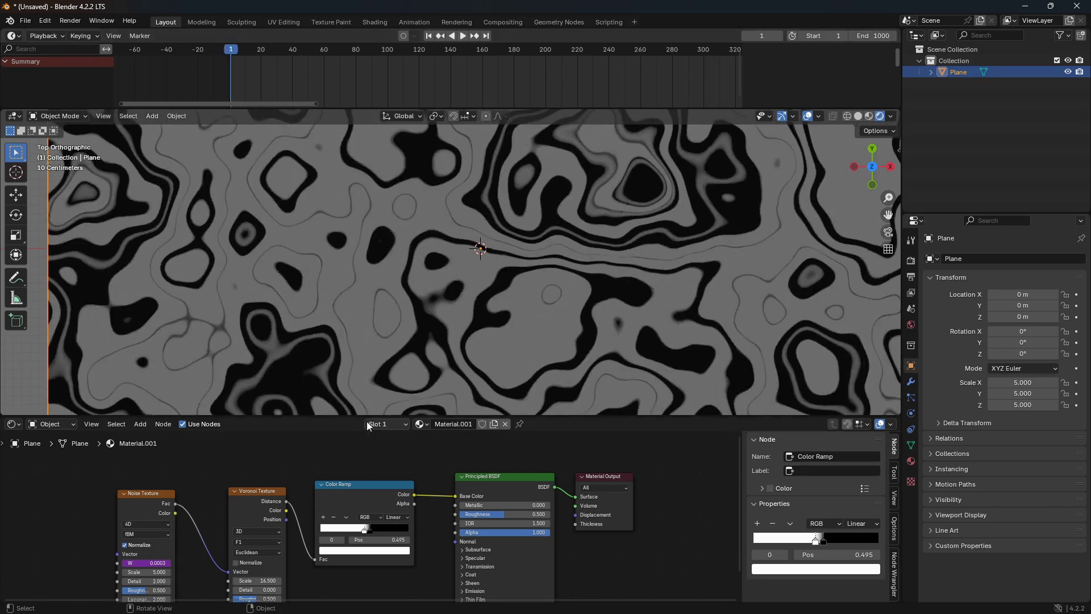
pyautogui.scroll(-1, 281, 510)
pyautogui.moveTo(281, 509); pyautogui.dragTo(472, 493, button='middle')
pyautogui.scroll(4, 432, 491)
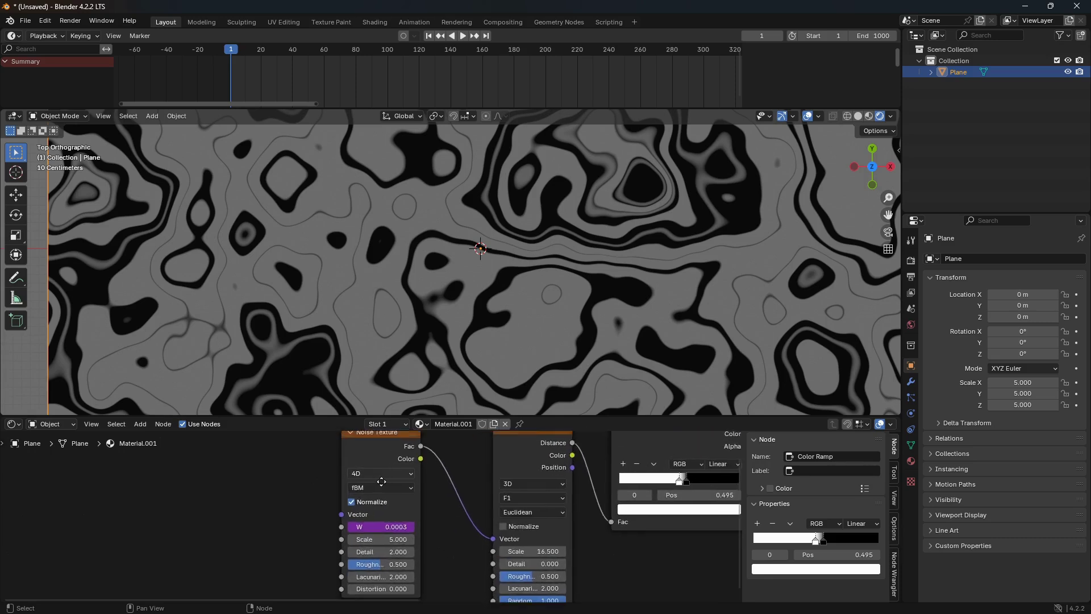
# - Wire Texture Coordinate and Mapping nodes into the Noise Texture with Node Wrangler's Ctrl+T
pyautogui.click(415, 481)
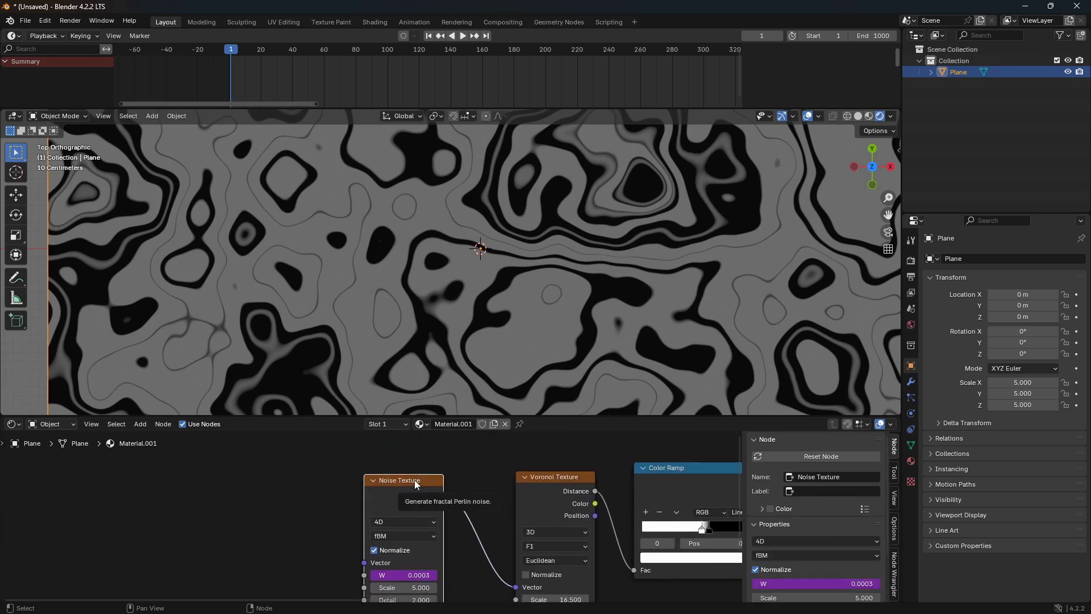
pyautogui.hotkey('ctrl', 't')
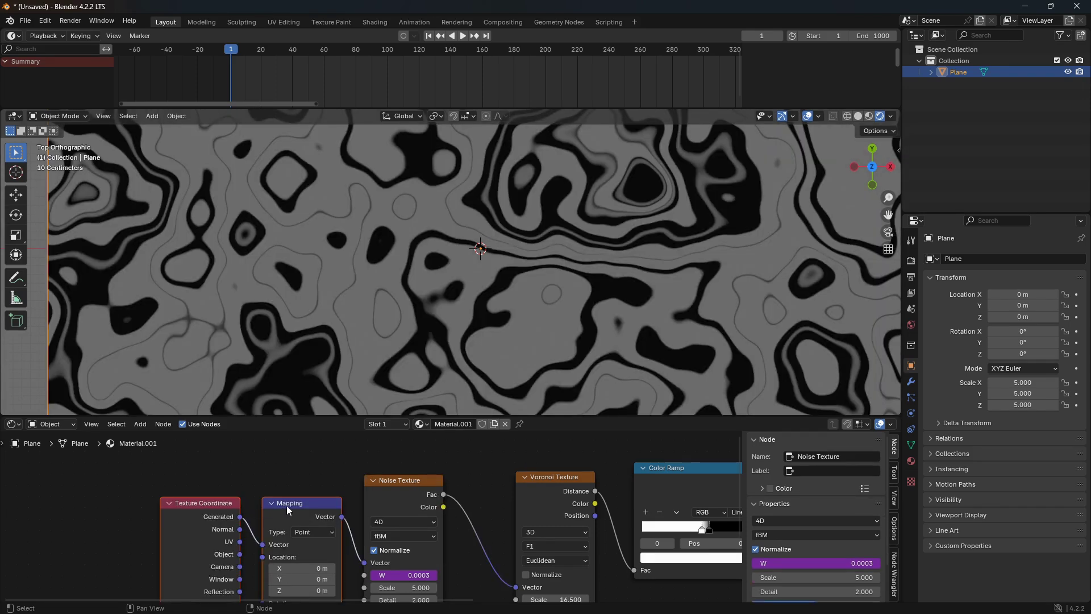
pyautogui.click(45, 22)
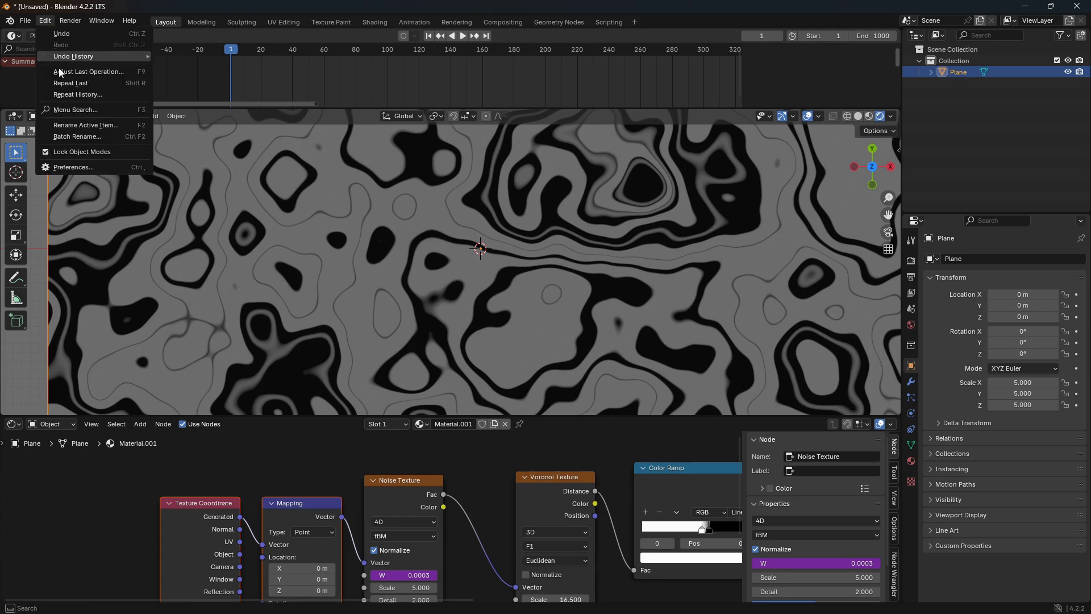
pyautogui.click(74, 166)
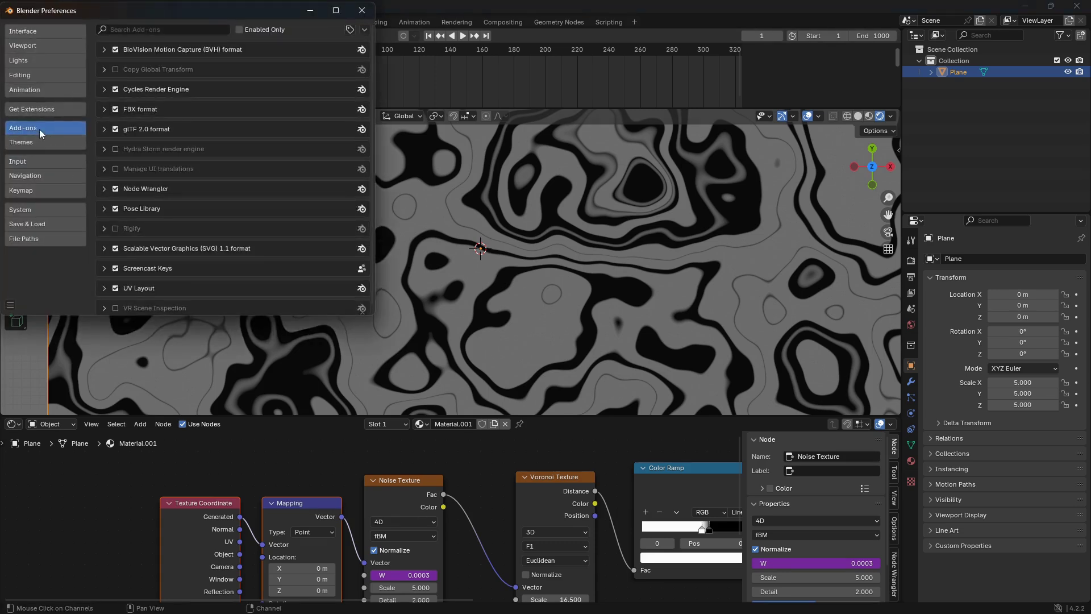
pyautogui.click(138, 31)
pyautogui.write('node')
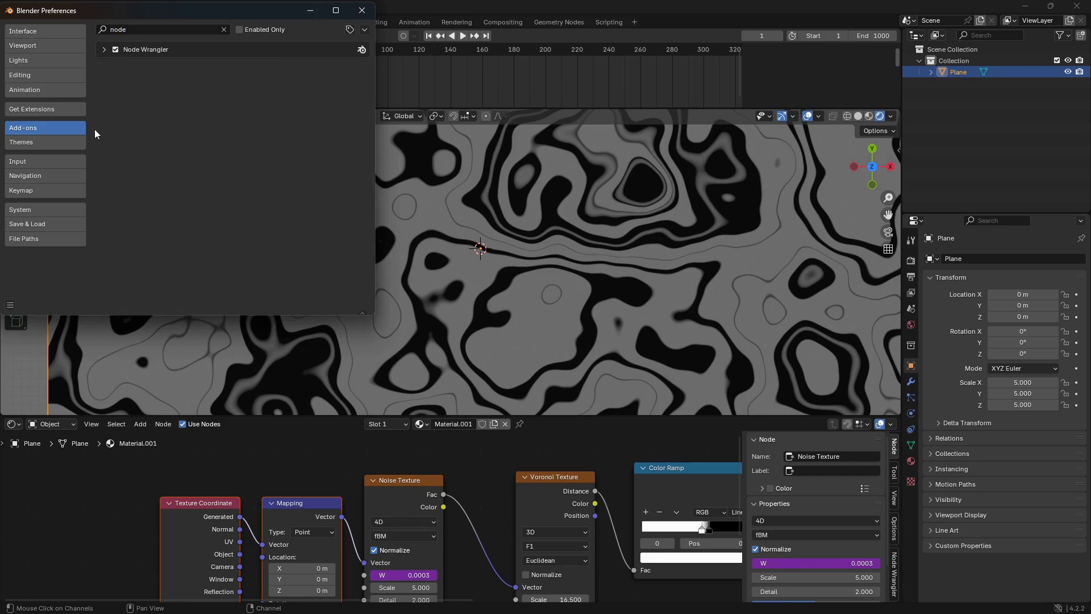
pyautogui.click(14, 305)
pyautogui.click(363, 12)
# - Offset the Mapping node's Location X to 1.4 m
pyautogui.scroll(-2, 455, 517)
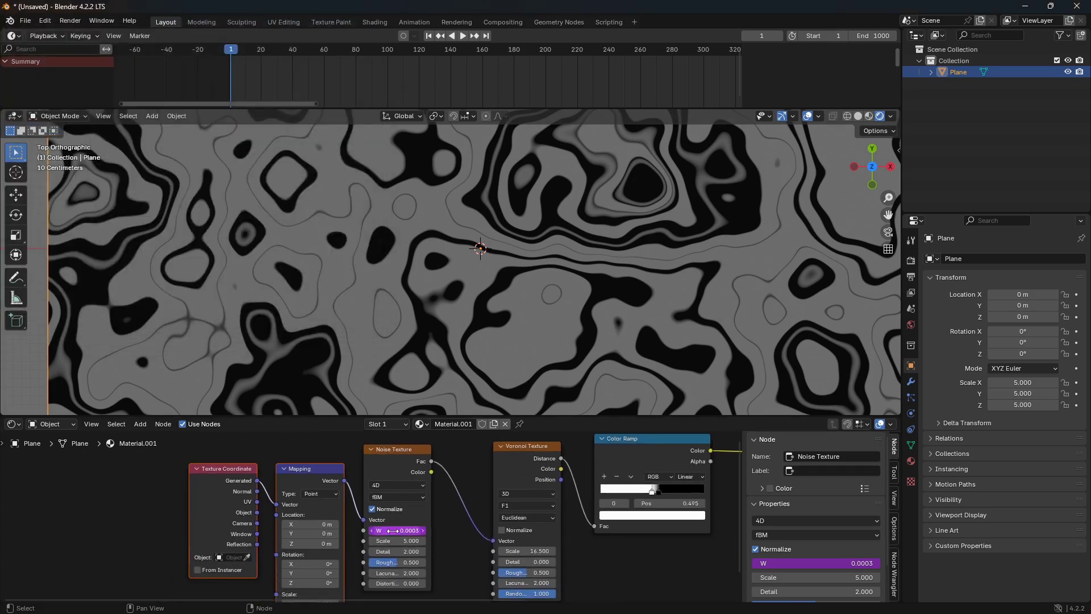
pyautogui.moveTo(565, 417); pyautogui.dragTo(564, 453)
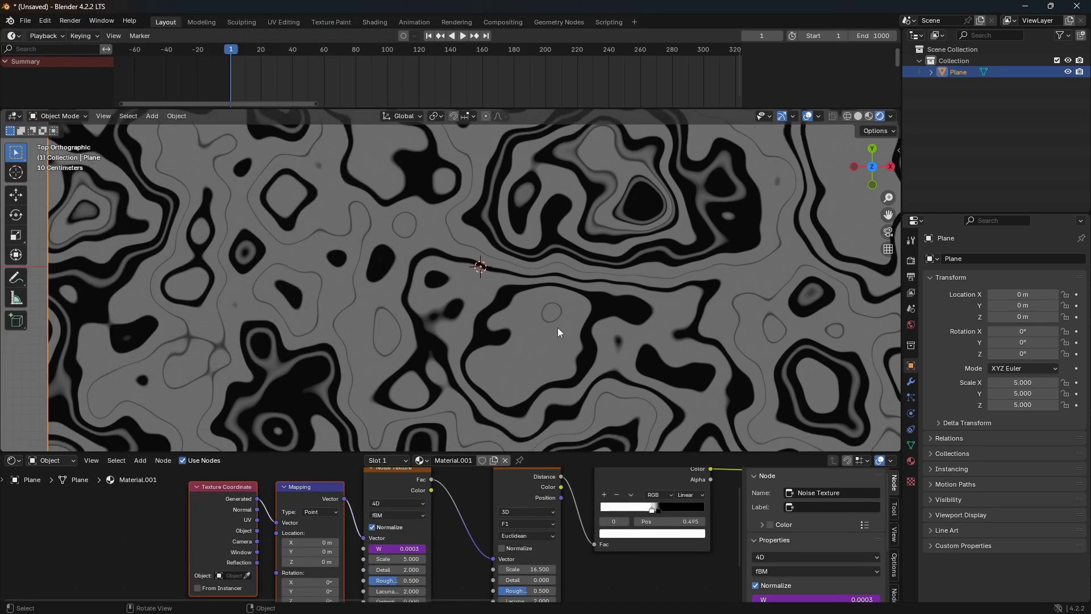
pyautogui.scroll(-3, 458, 305)
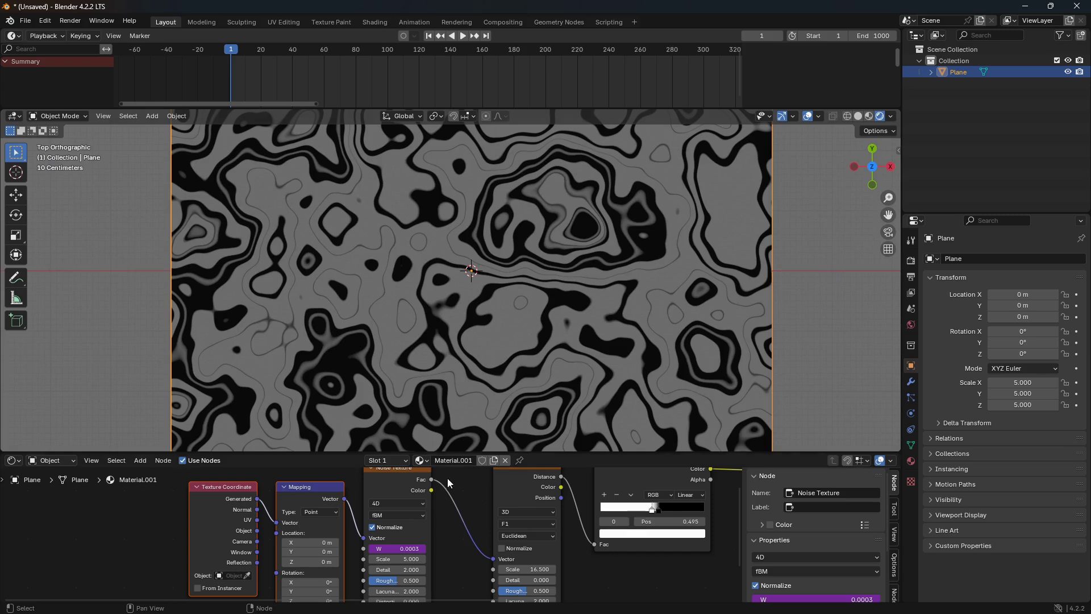
pyautogui.scroll(2, 370, 571)
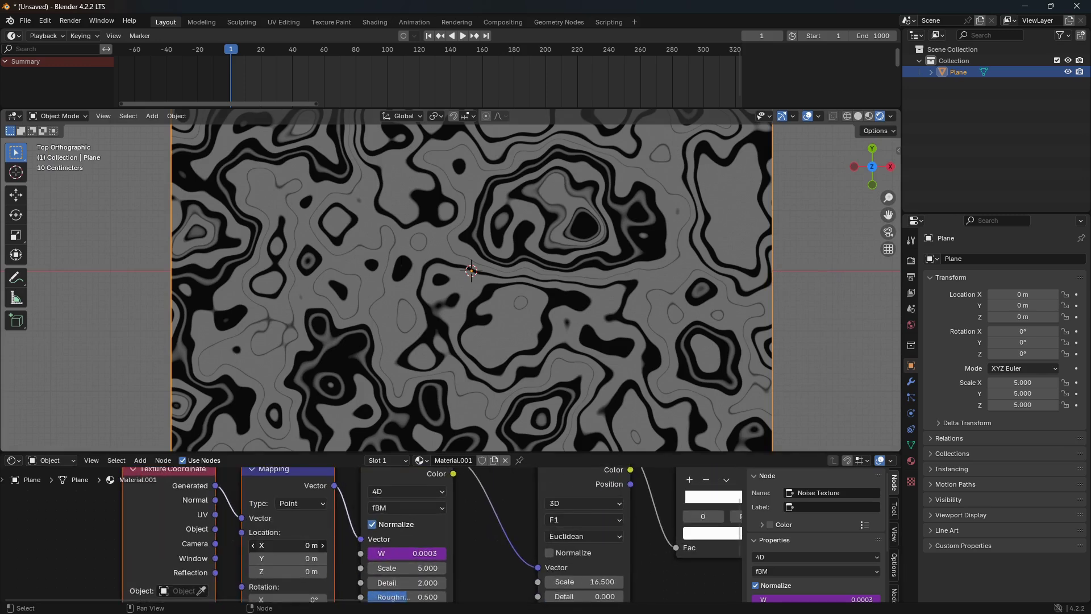
pyautogui.moveTo(296, 548)
pyautogui.mouseDown()
pyautogui.moveTo(341, 550)
pyautogui.moveTo(287, 559)
pyautogui.mouseUp()
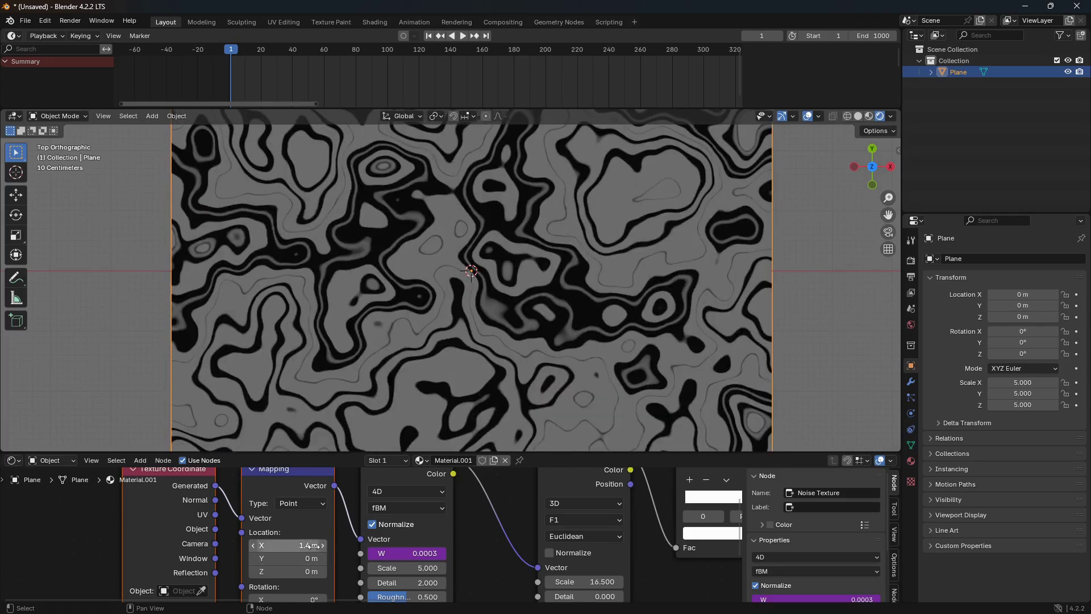
pyautogui.click(307, 545)
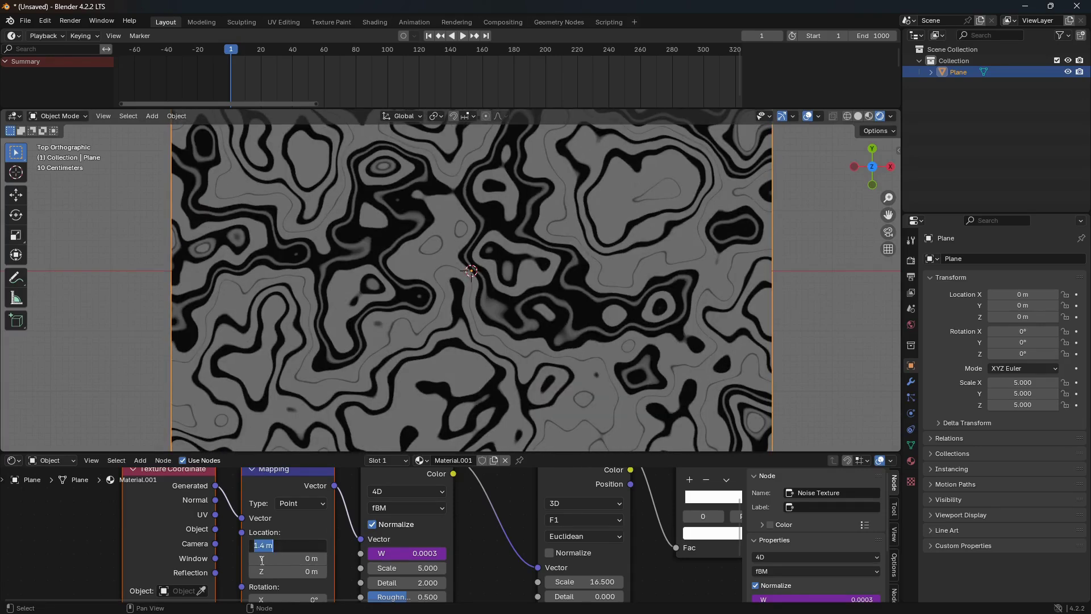
pyautogui.press('BackSpace')
pyautogui.press('Escape')
# - Replace Mapping Location X's 1.4 m with the expression #frame/-2000
pyautogui.scroll(3, 372, 534)
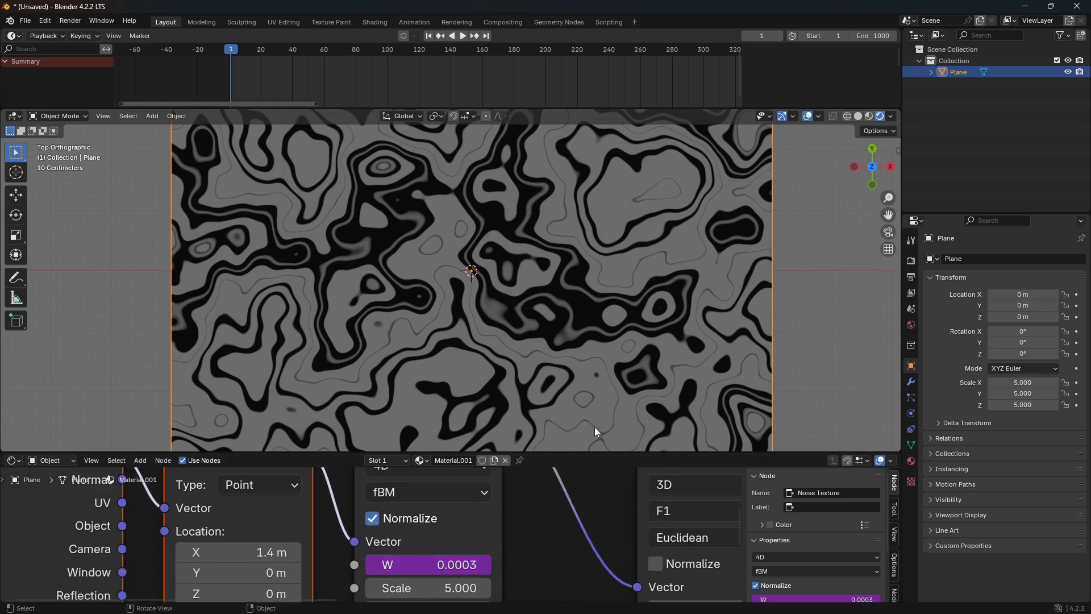
pyautogui.moveTo(588, 451); pyautogui.dragTo(588, 368)
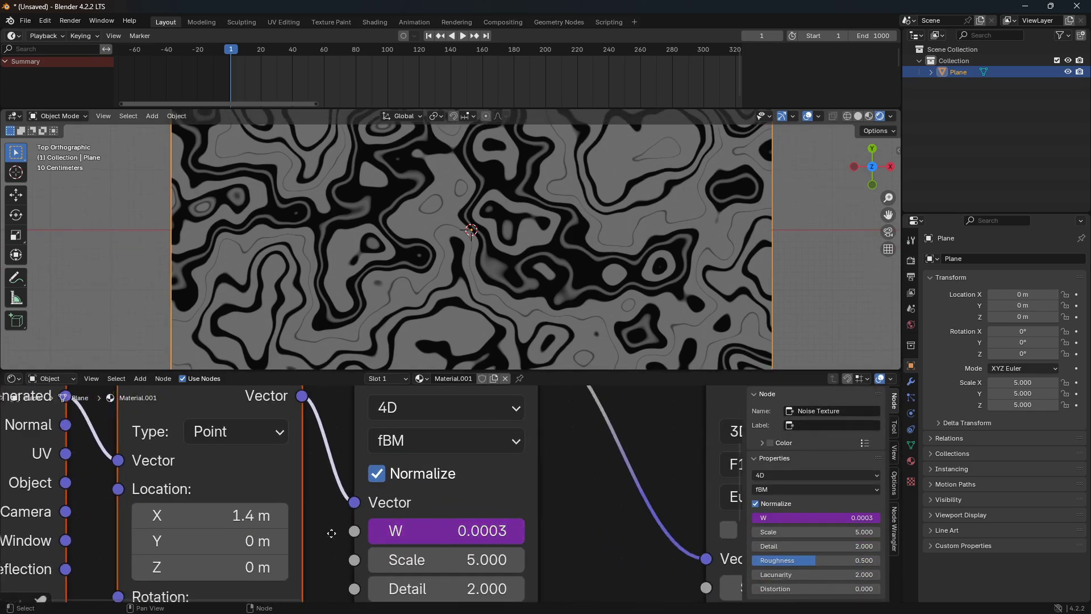
pyautogui.moveTo(341, 544); pyautogui.dragTo(443, 544, button='middle')
pyautogui.click(382, 509)
pyautogui.press('BackSpace')
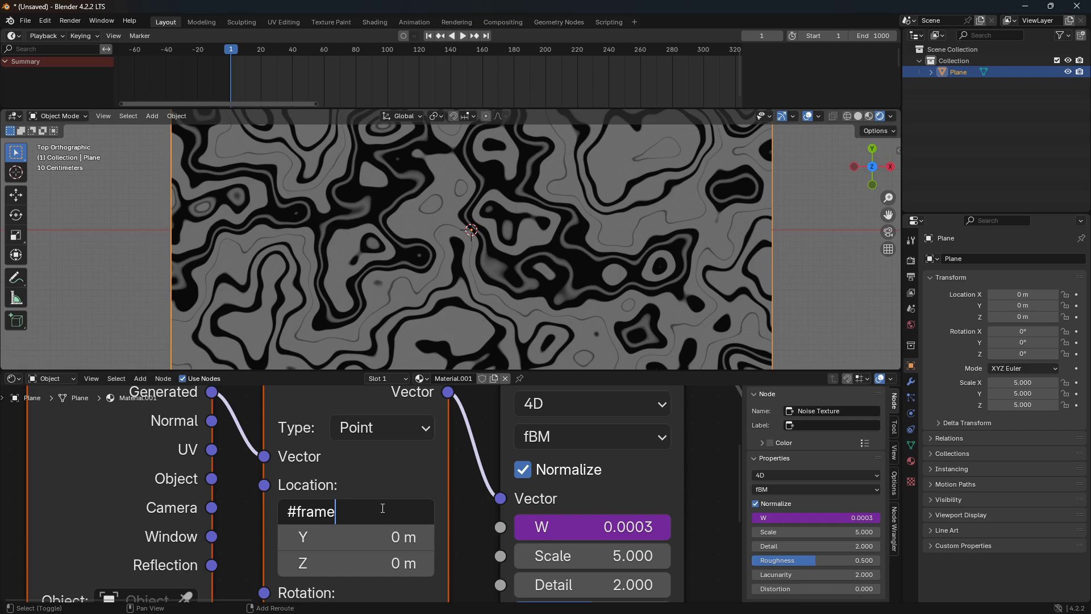
pyautogui.write('/-2000')
# - Commit the #frame/-2000 driver and preview the drifting noise, stopping at frame 183
pyautogui.press('Return')
pyautogui.moveTo(561, 377); pyautogui.dragTo(574, 471)
pyautogui.press('space')
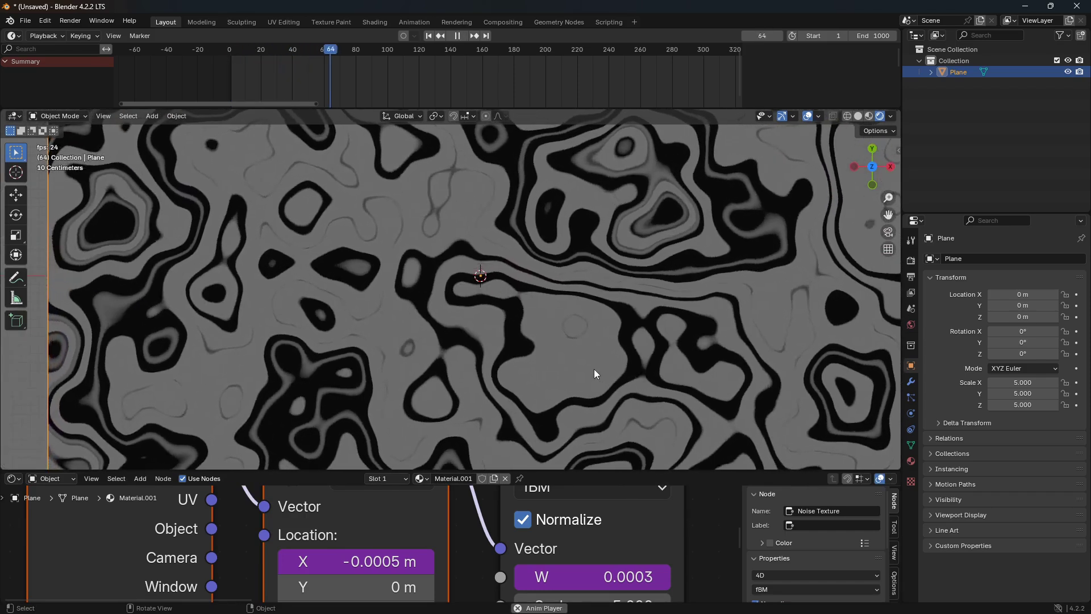
pyautogui.scroll(-2, 548, 323)
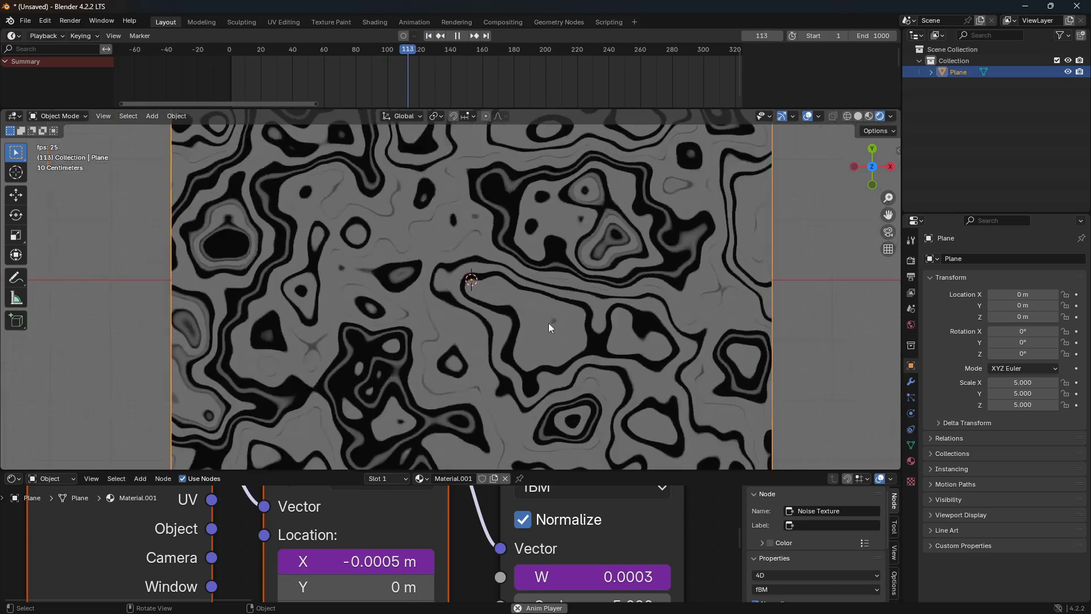
pyautogui.scroll(1, 548, 323)
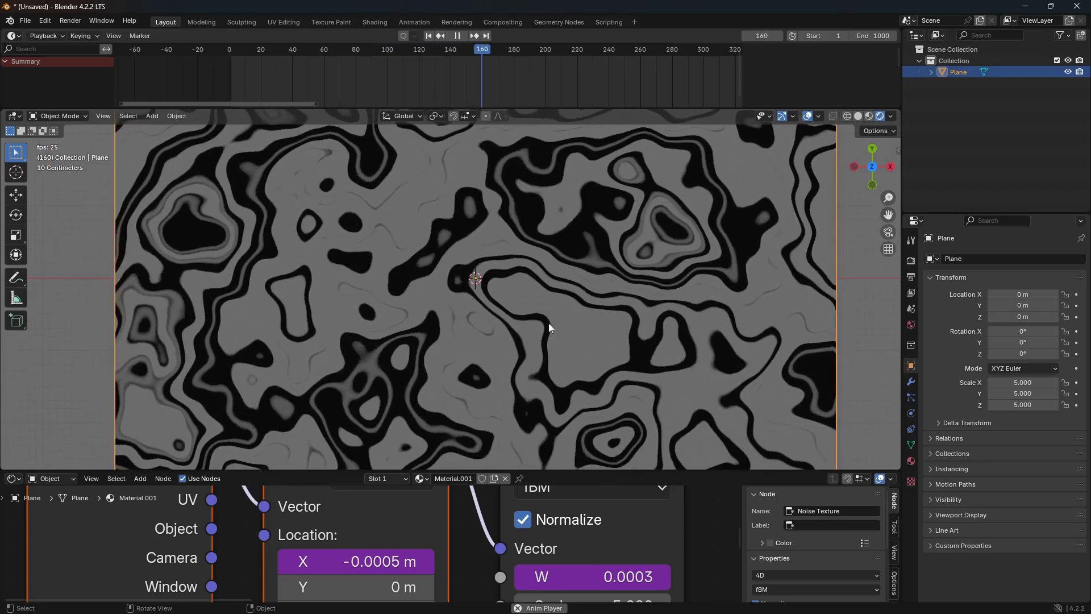
pyautogui.press('space')
pyautogui.moveTo(548, 322); pyautogui.dragTo(592, 250, button='middle')
pyautogui.hotkey('shift', 'a')
# - Add a camera and align it to the straight-down top view
pyautogui.click(567, 435)
pyautogui.moveTo(568, 435); pyautogui.dragTo(544, 333, button='middle')
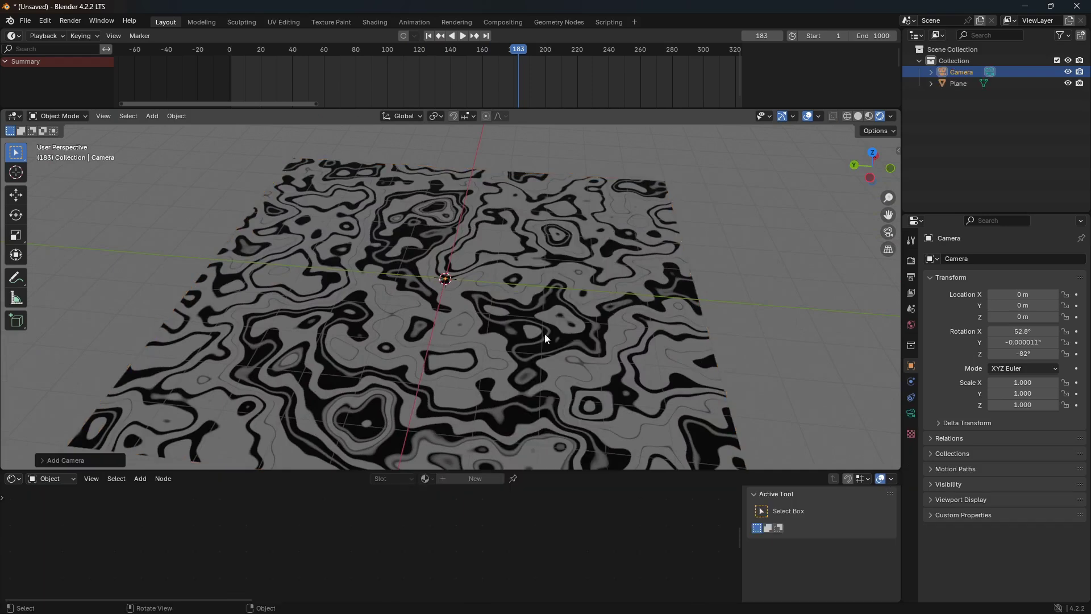
pyautogui.press('KP_7')
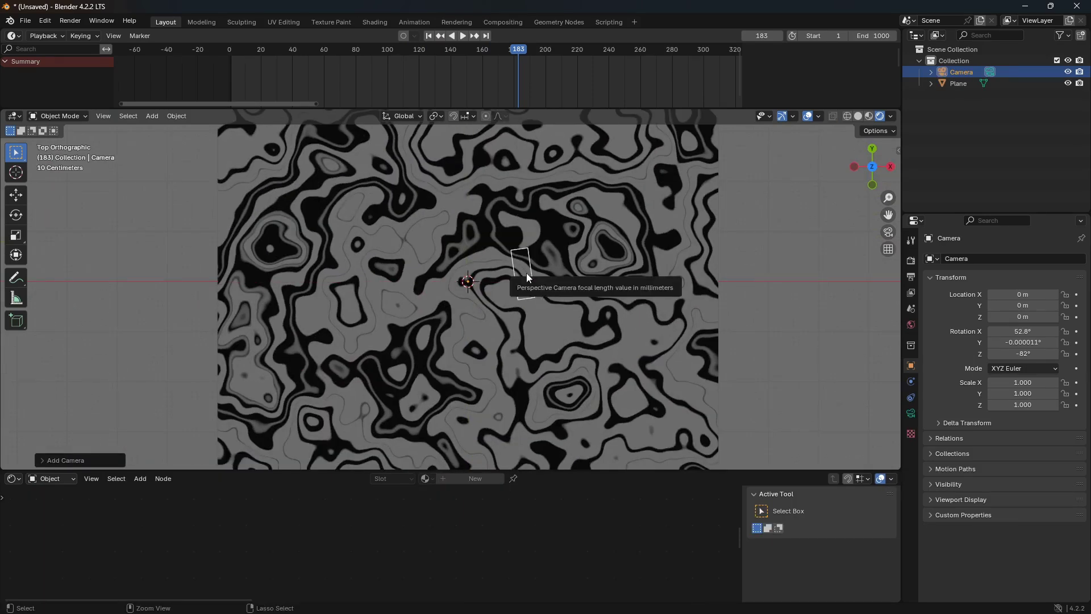
pyautogui.press('ctrl+alt+KP_0')
pyautogui.scroll(5, 527, 275)
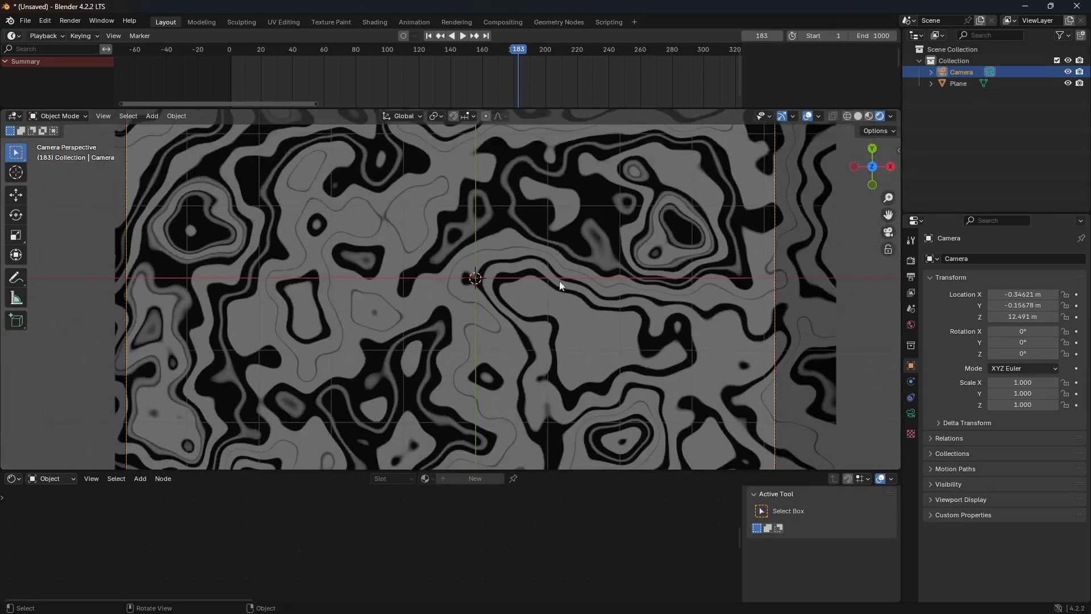
# - Shift the plane left along X to -0.29927 m to fill the camera frame
pyautogui.click(586, 272)
pyautogui.press('g')
pyautogui.click(564, 273)
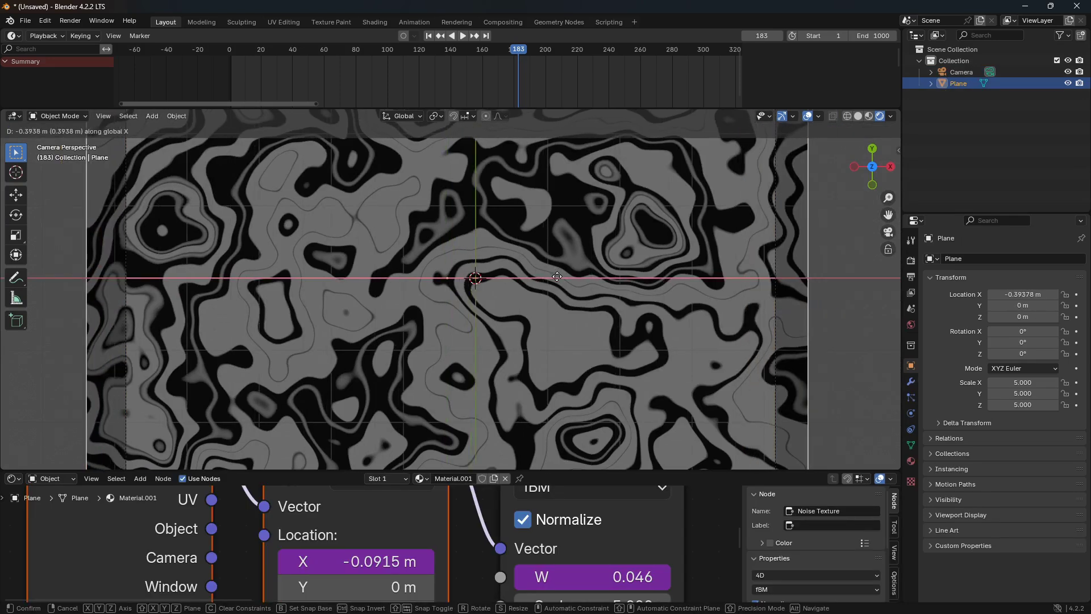
pyautogui.hotkey('alt', 'a')
pyautogui.scroll(-2, 608, 253)
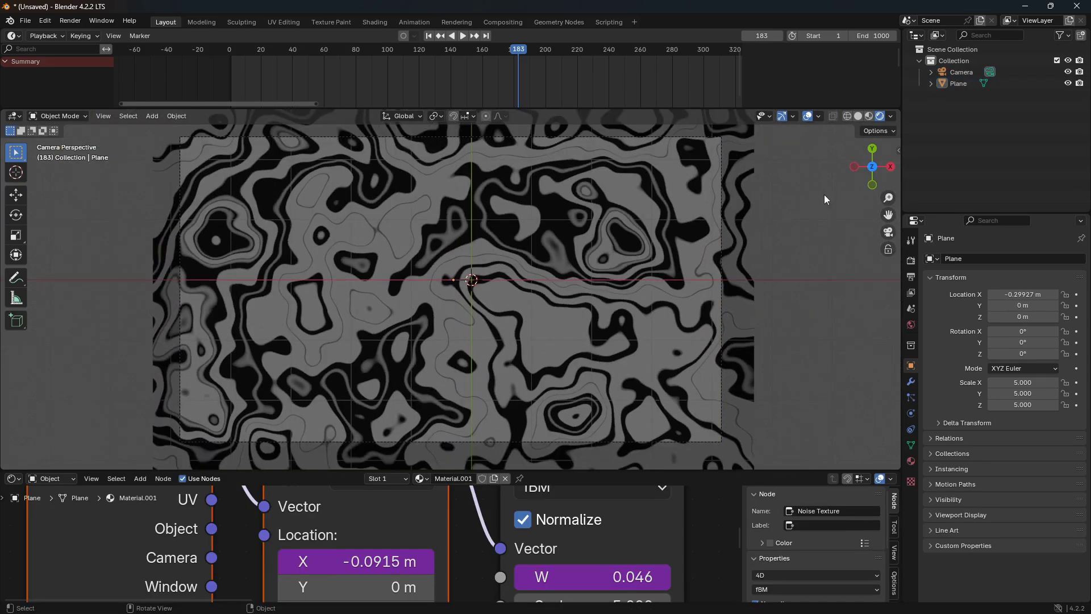
# - Set the Render Properties Color Management Look to High Contrast
pyautogui.click(911, 261)
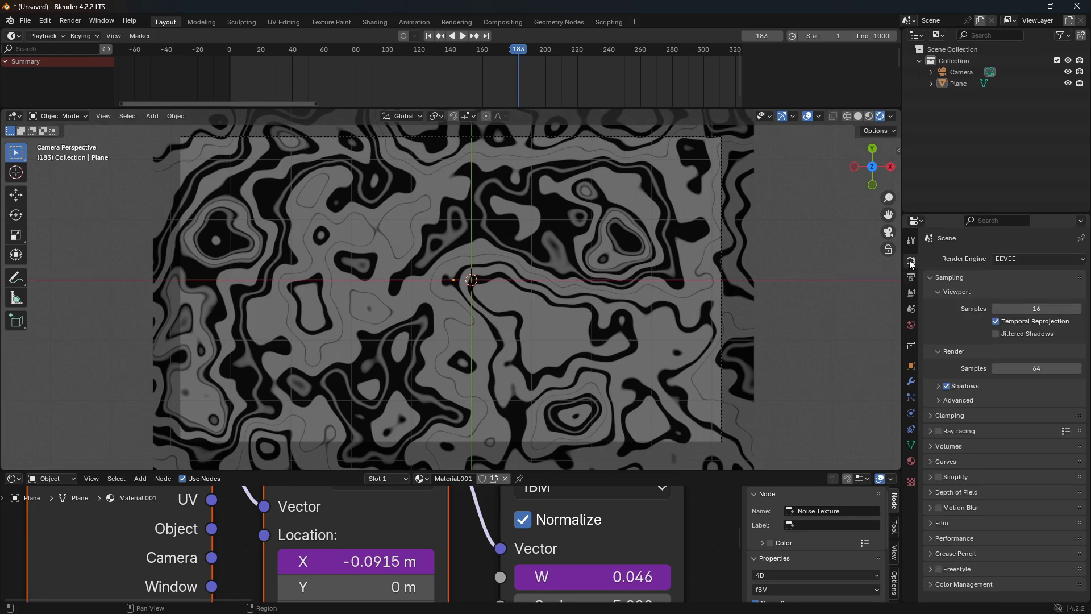
pyautogui.click(933, 585)
pyautogui.scroll(-5, 1039, 540)
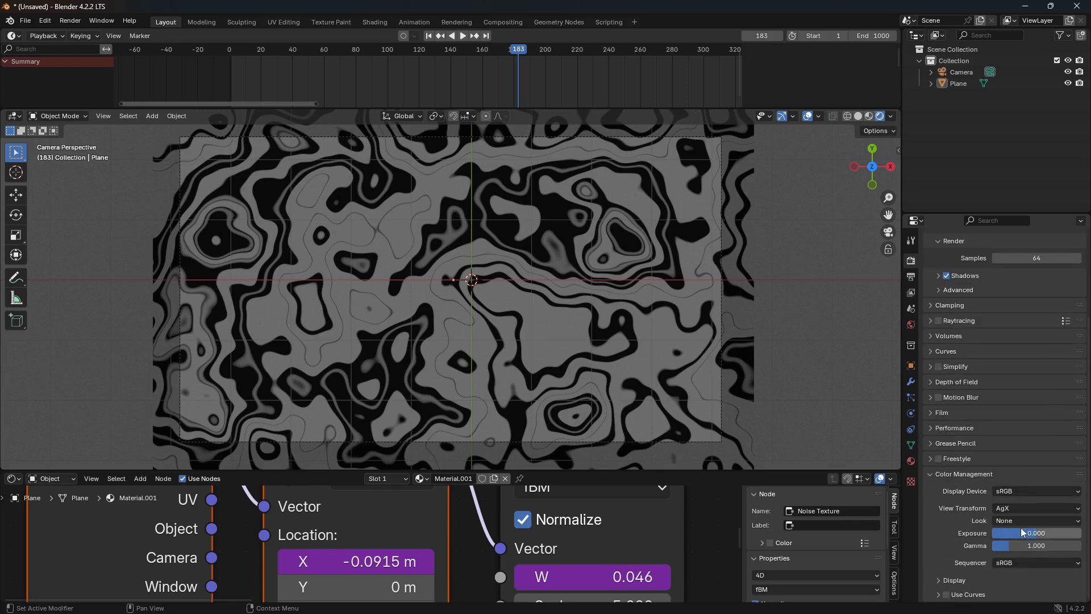
pyautogui.click(1035, 521)
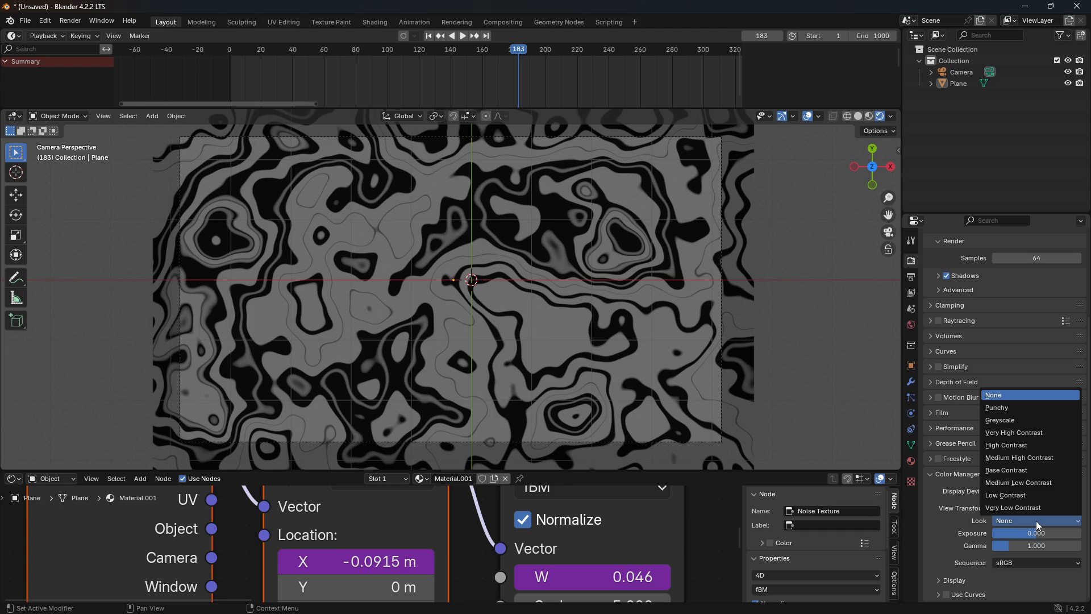
pyautogui.click(1018, 445)
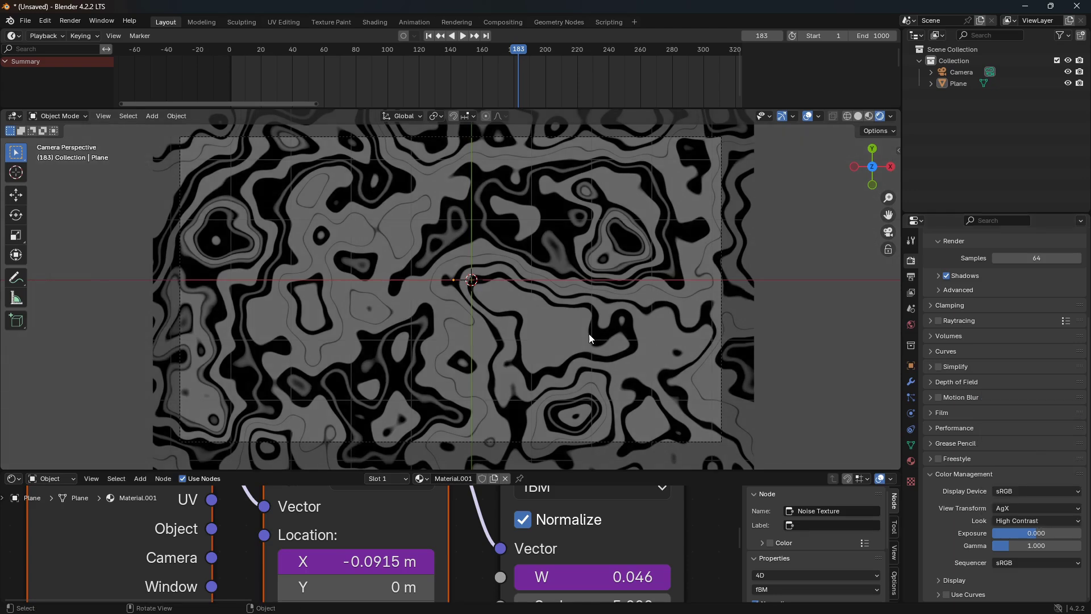
pyautogui.scroll(3, 491, 278)
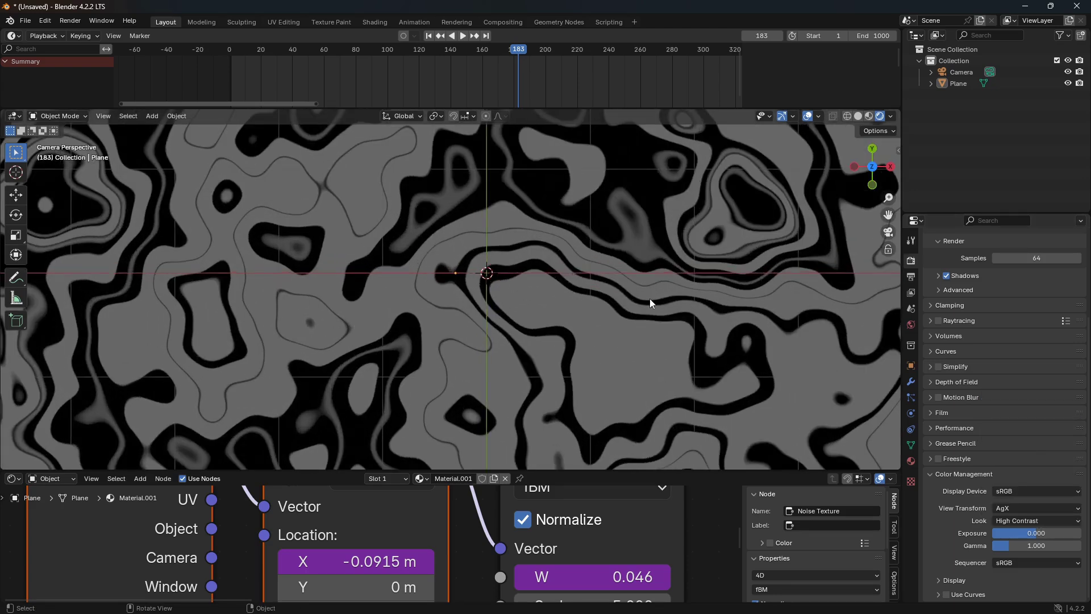
pyautogui.scroll(5, 1004, 365)
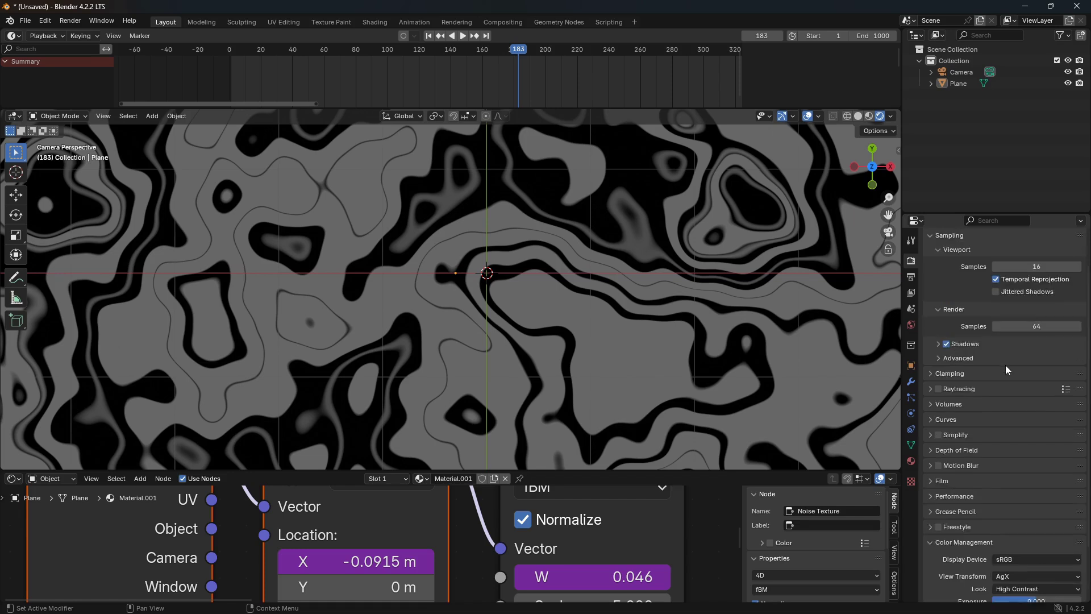
# - Set the output File Format to FFmpeg Video with an MPEG-4 container
pyautogui.click(912, 277)
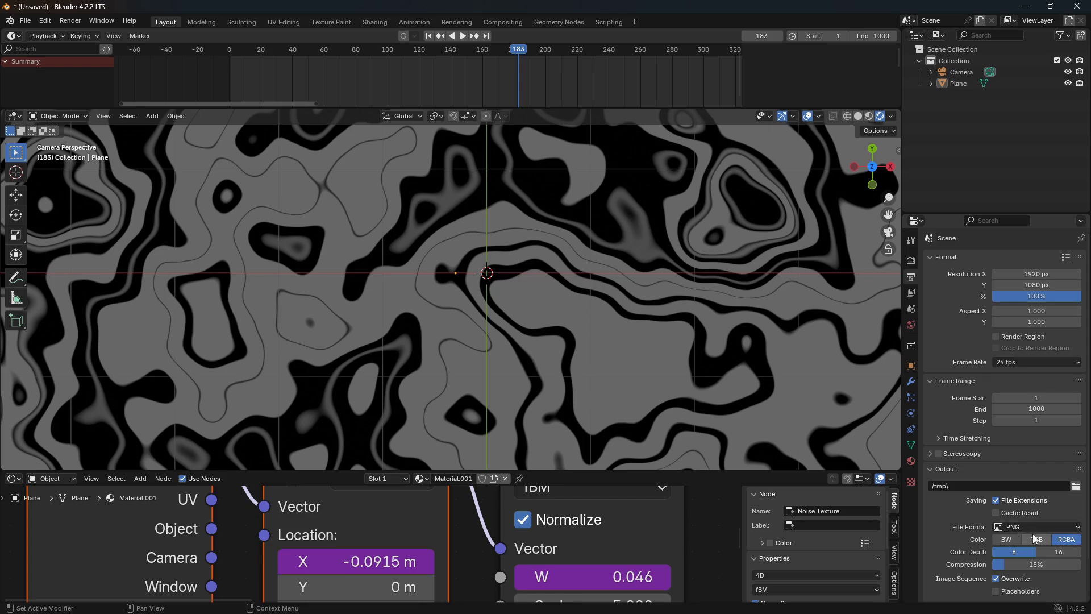
pyautogui.click(1055, 526)
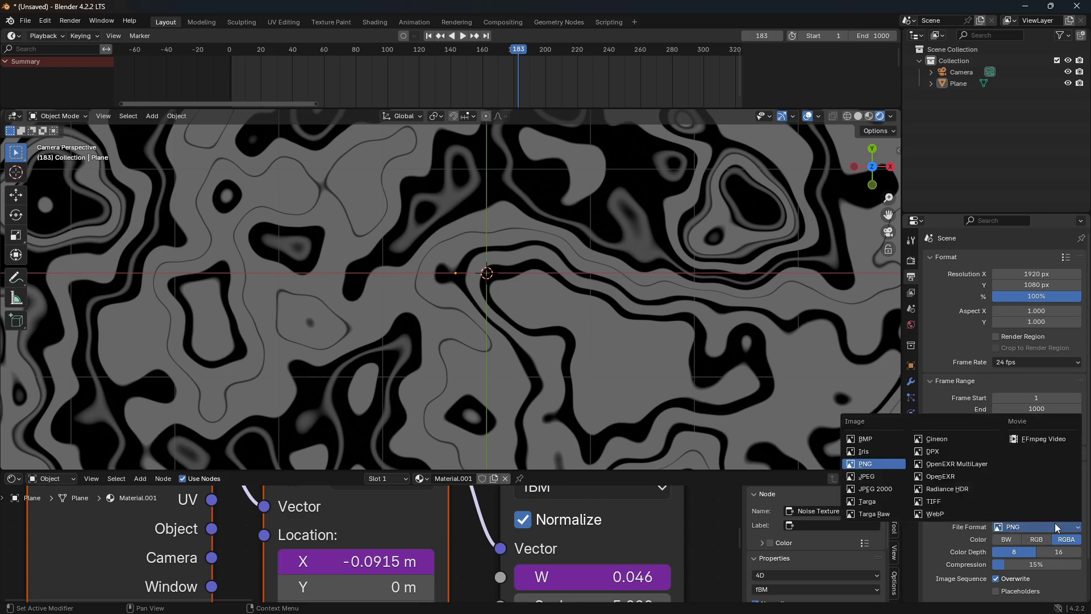
pyautogui.click(1051, 439)
pyautogui.scroll(-1, 1000, 523)
pyautogui.click(939, 560)
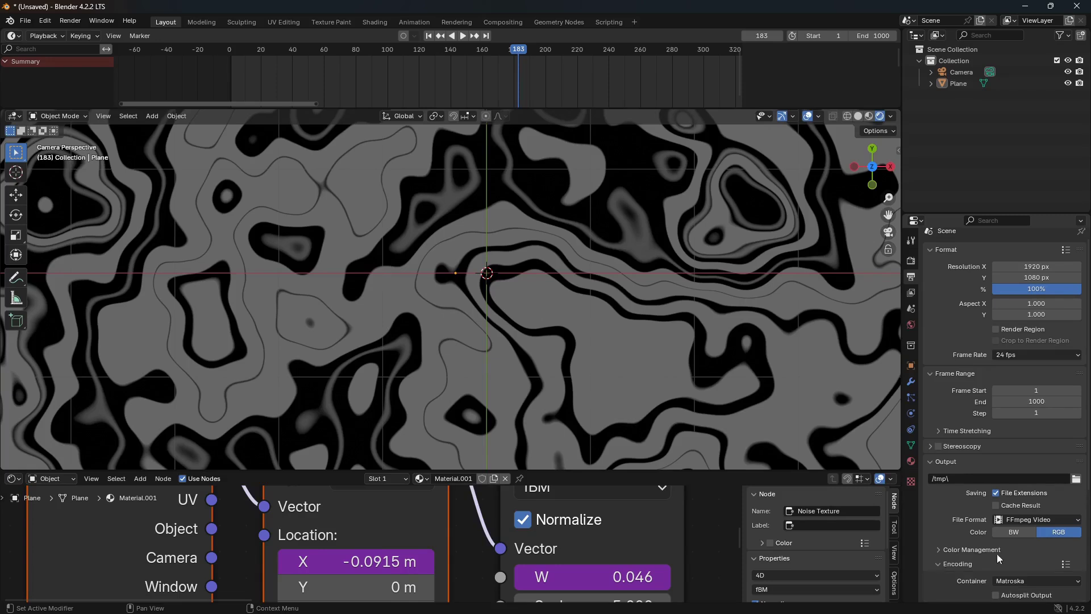
pyautogui.scroll(-4, 1017, 542)
pyautogui.click(1055, 489)
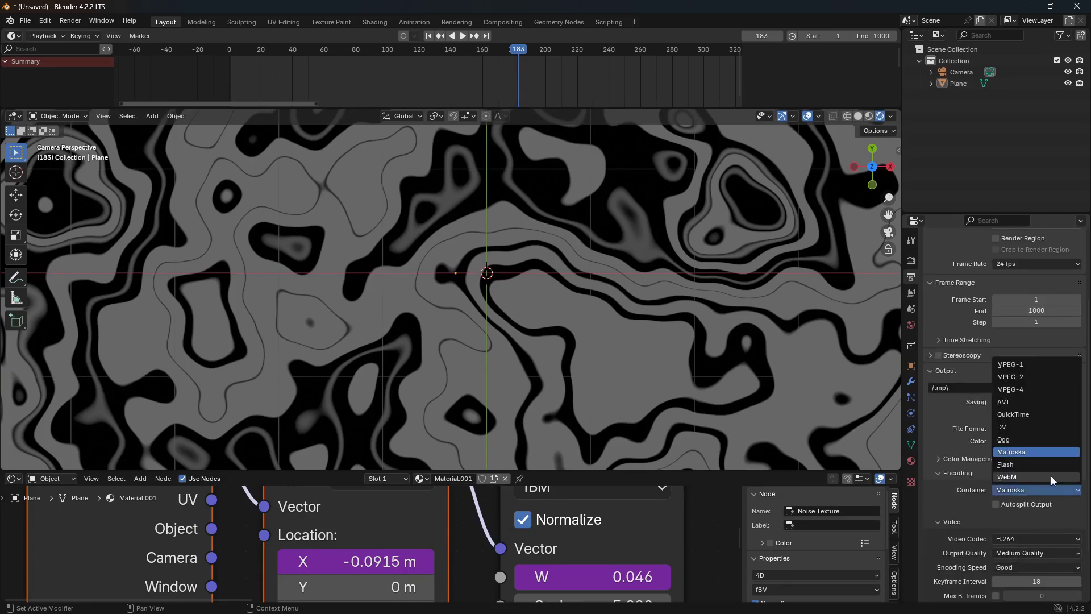
pyautogui.click(1027, 390)
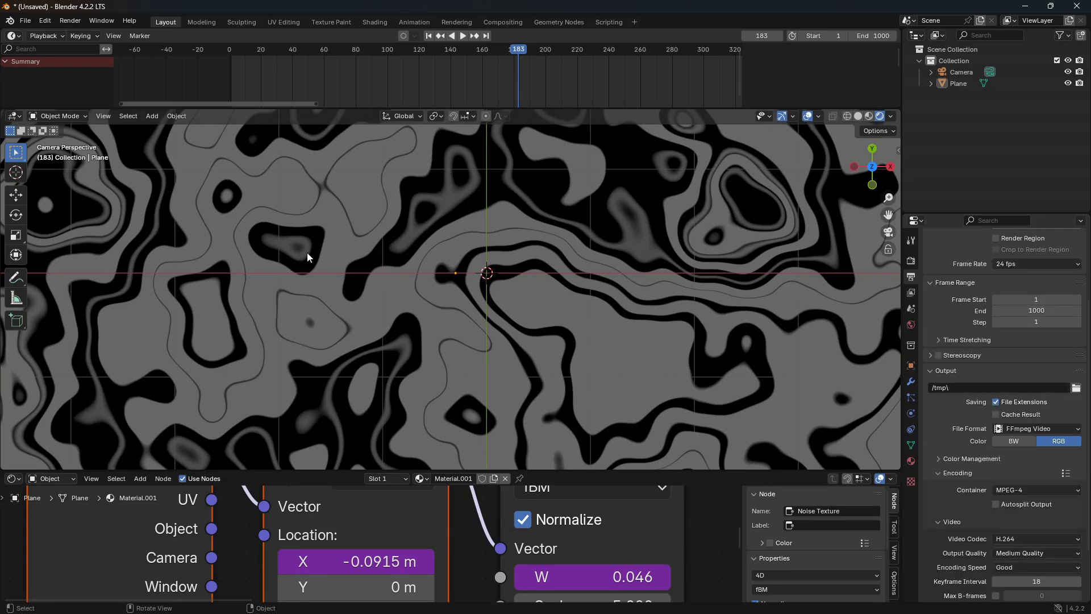
# - Pick an entry from the Render menu and hide viewport overlays for a clean preview
pyautogui.click(71, 20)
pyautogui.click(105, 46)
pyautogui.scroll(-2, 568, 279)
pyautogui.click(804, 117)
pyautogui.scroll(3, 554, 322)
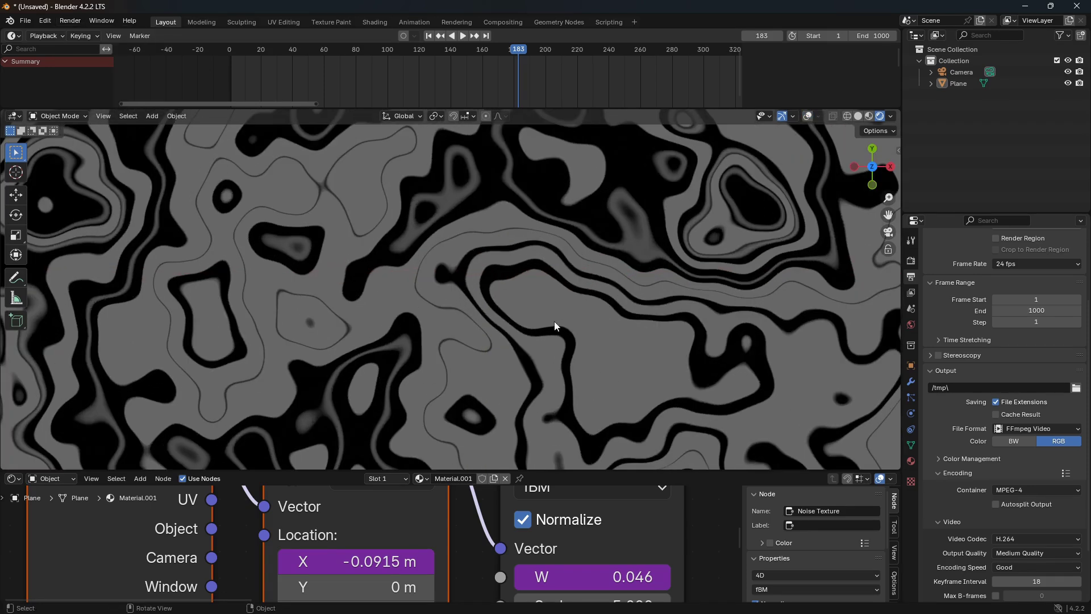
# - Play the animation and lower the Noise Texture Scale to 3.600
pyautogui.press('space')
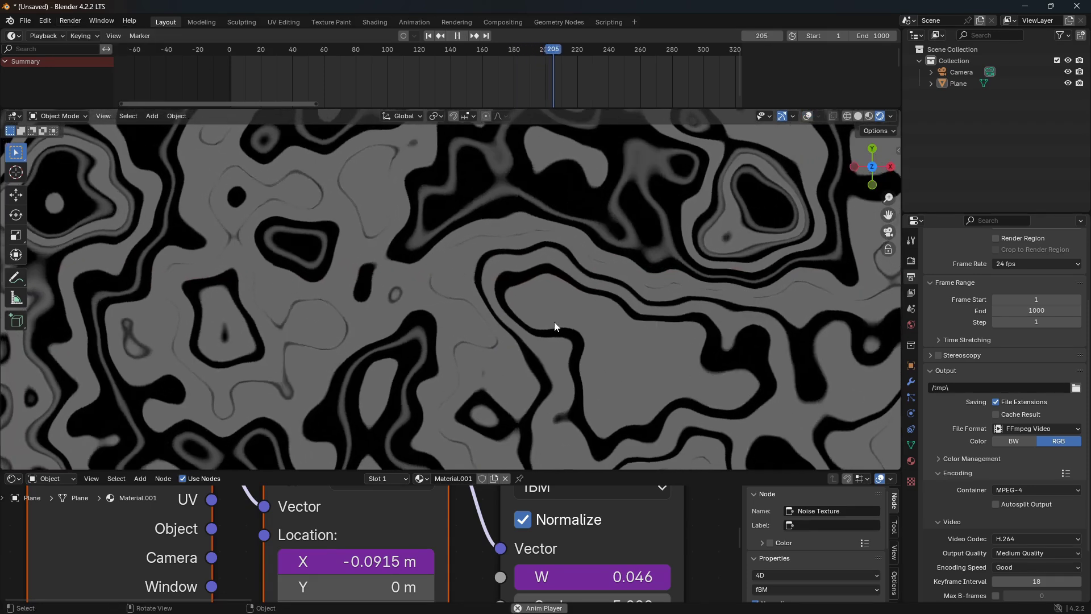
pyautogui.scroll(-1, 554, 321)
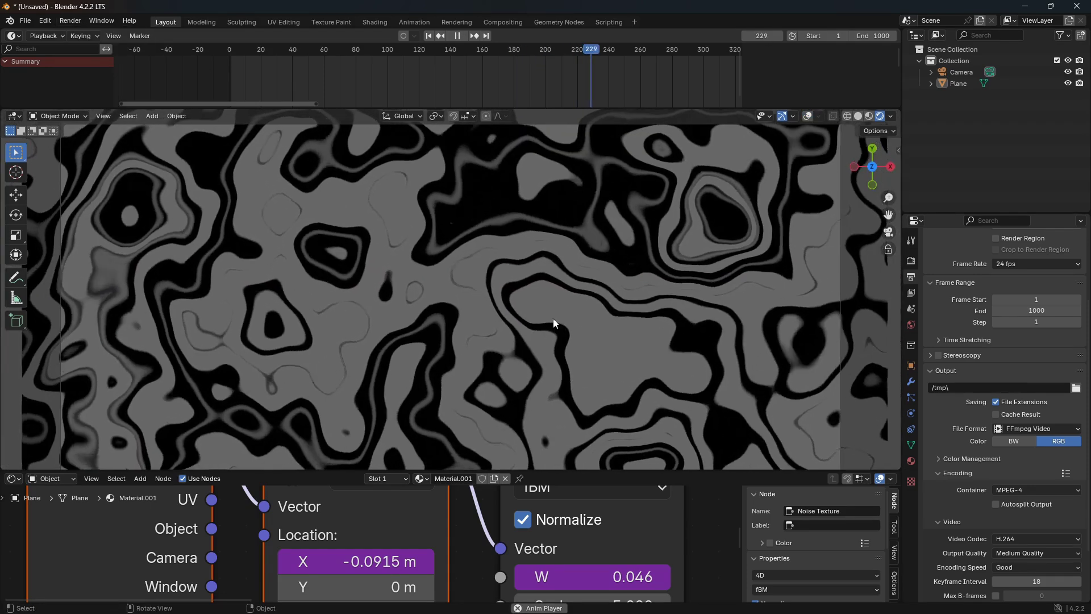
pyautogui.scroll(-1, 592, 560)
pyautogui.moveTo(592, 560); pyautogui.dragTo(526, 512, button='middle')
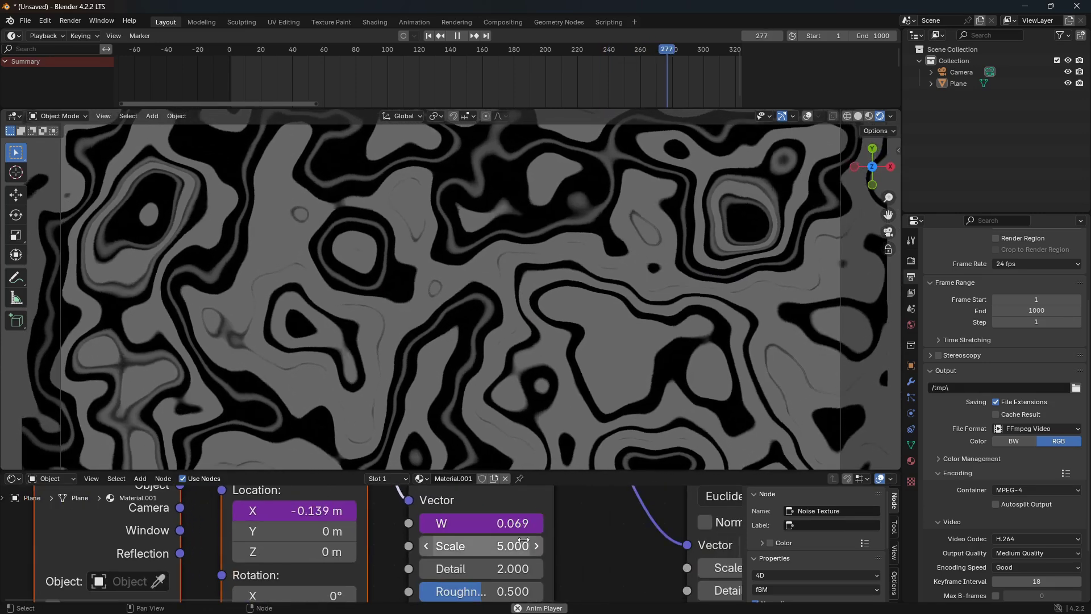
pyautogui.moveTo(500, 545); pyautogui.dragTo(476, 545)
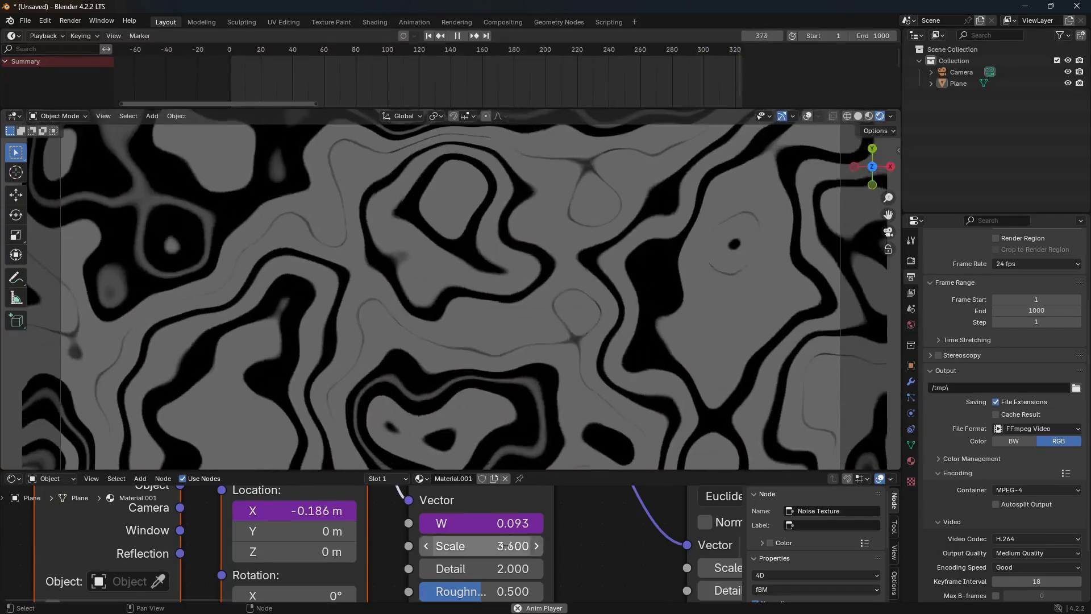